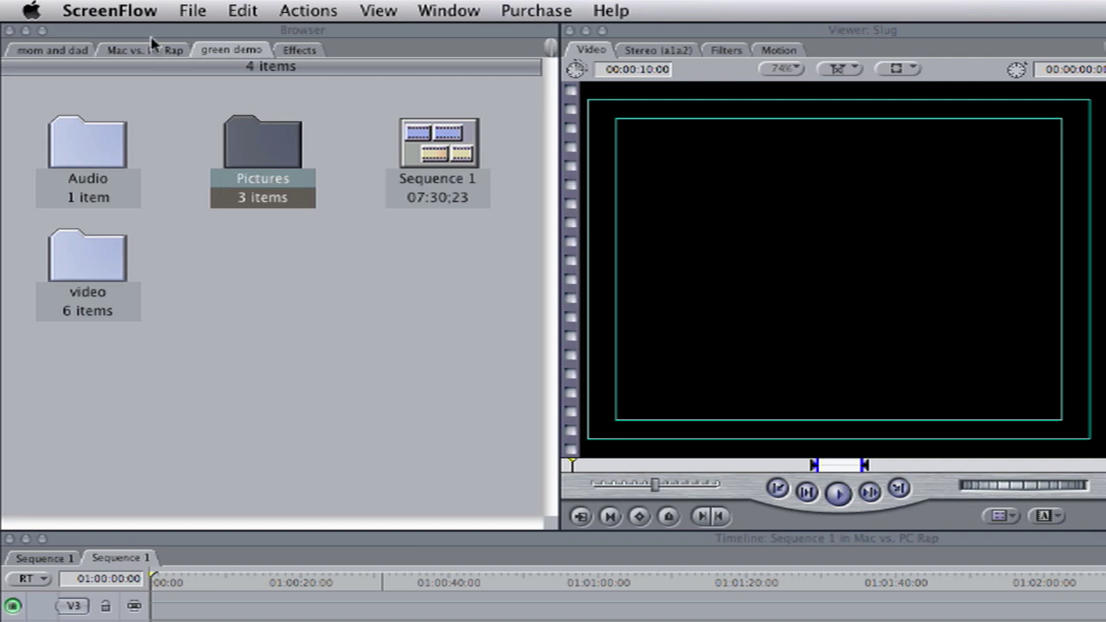
# - Bring Final Cut Pro forward and switch the Browser to the green demo project
pyautogui.click(151, 51)
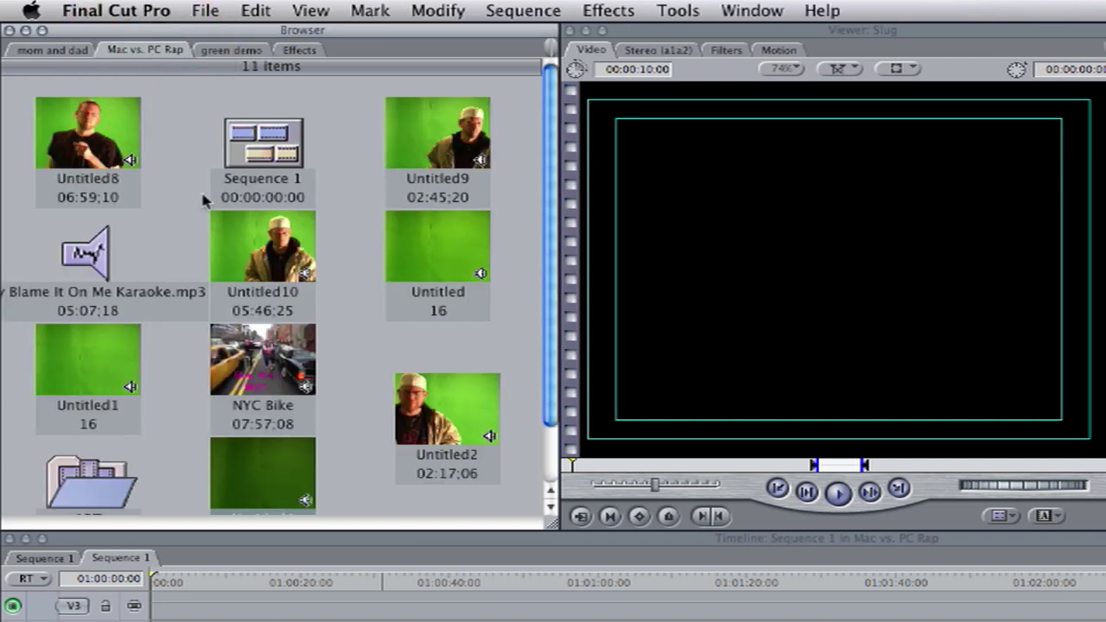
pyautogui.scroll(-2, 205, 202)
pyautogui.scroll(2, 205, 203)
pyautogui.click(233, 52)
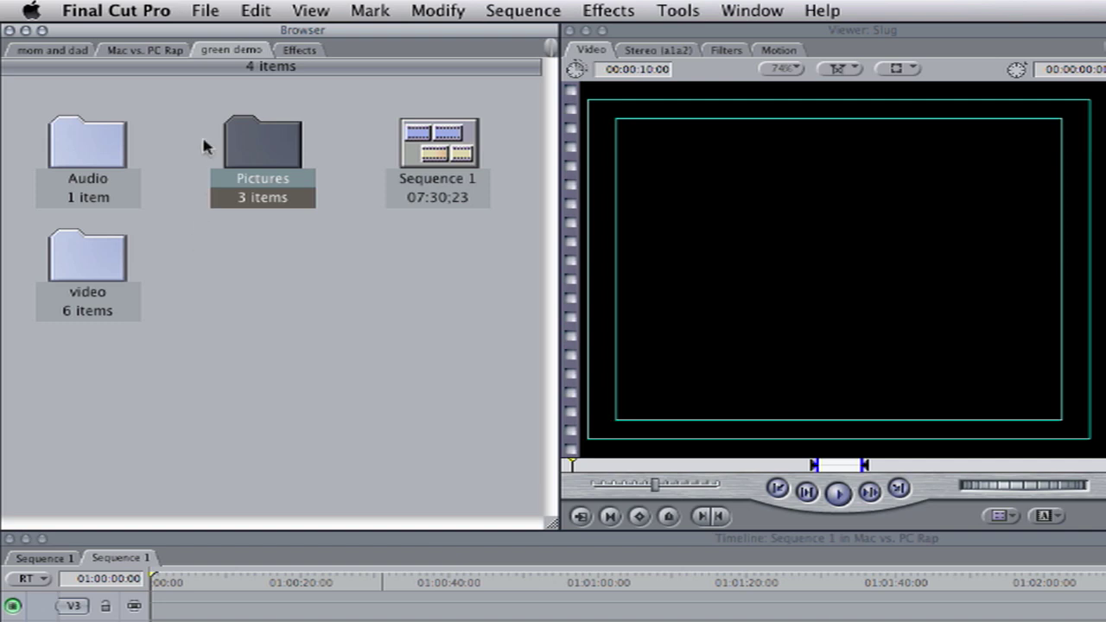
# - Start a File > Import > Files import and browse the Music, Photos and Movies locations for ap2.jpg
pyautogui.click(208, 11)
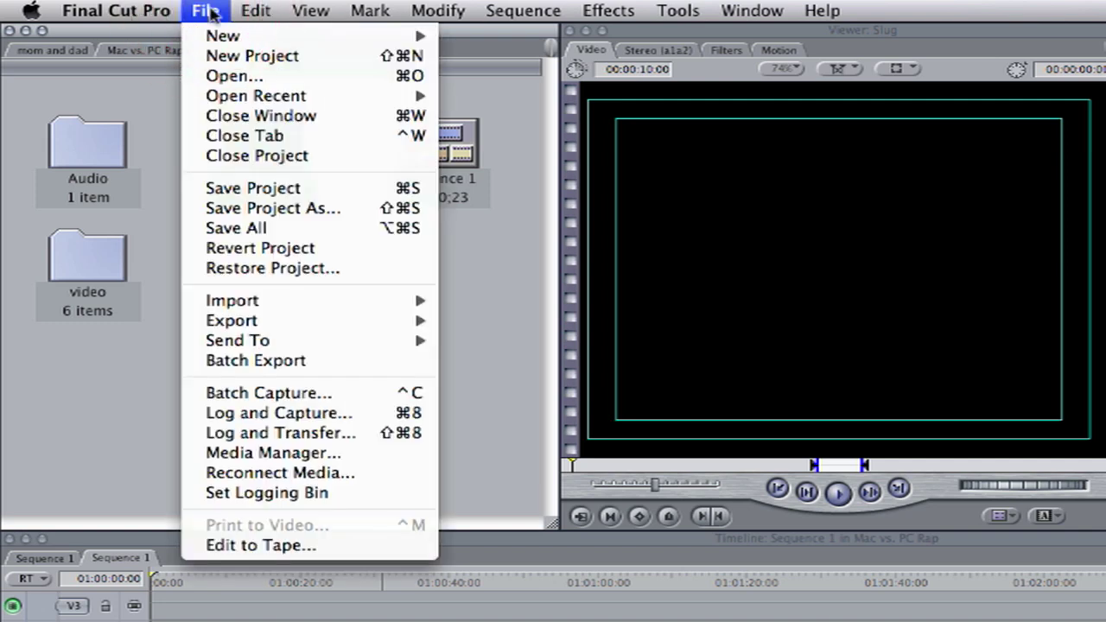
pyautogui.moveTo(207, 305)
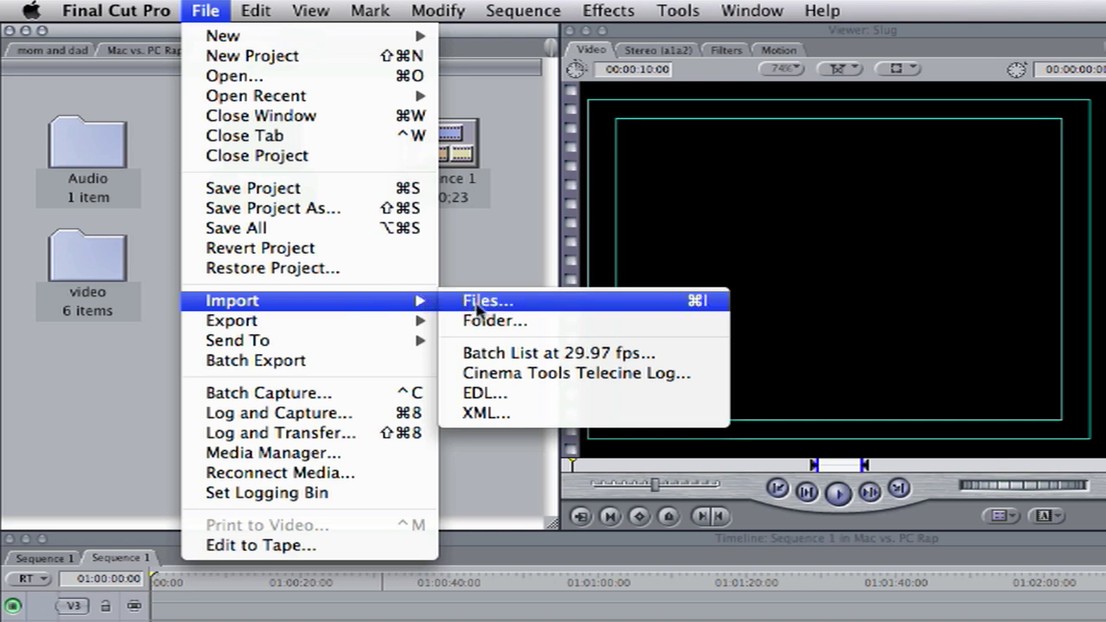
pyautogui.click(477, 302)
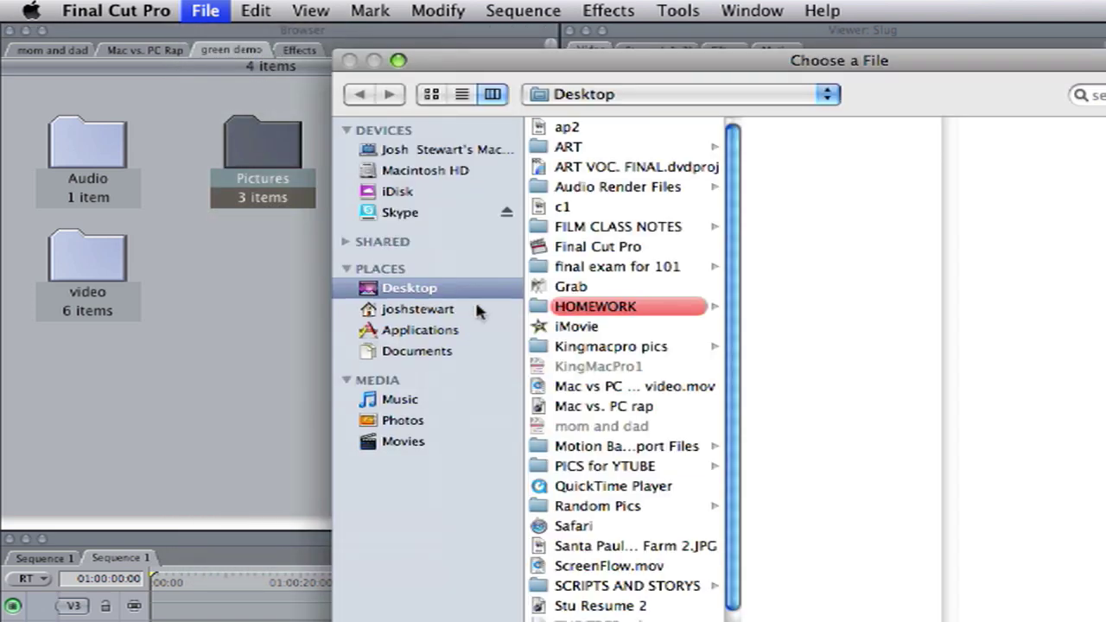
pyautogui.click(396, 399)
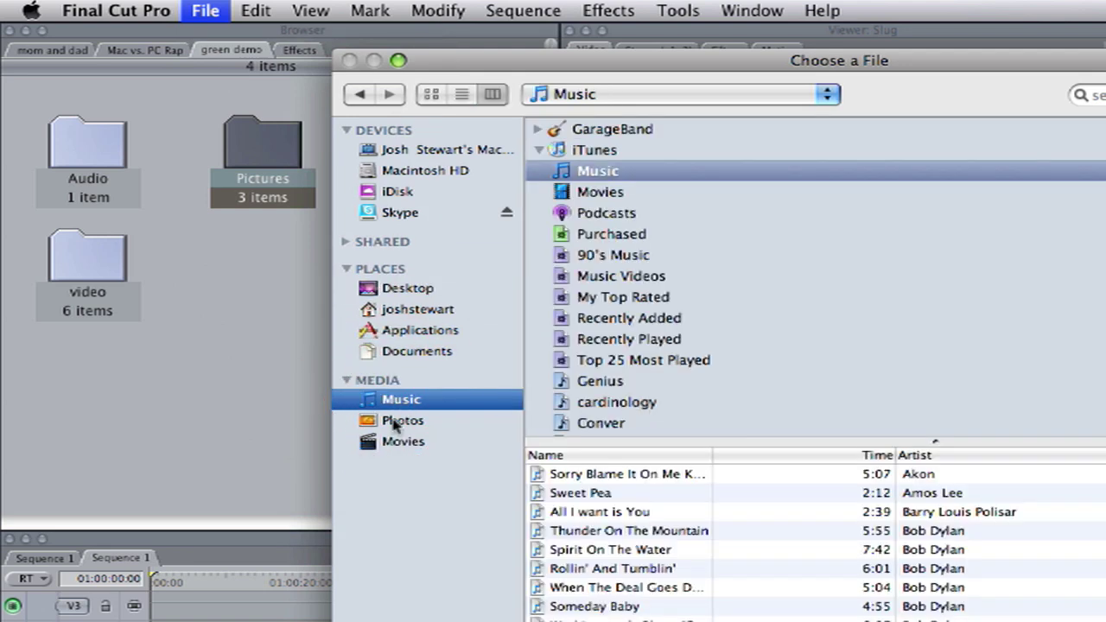
pyautogui.click(396, 422)
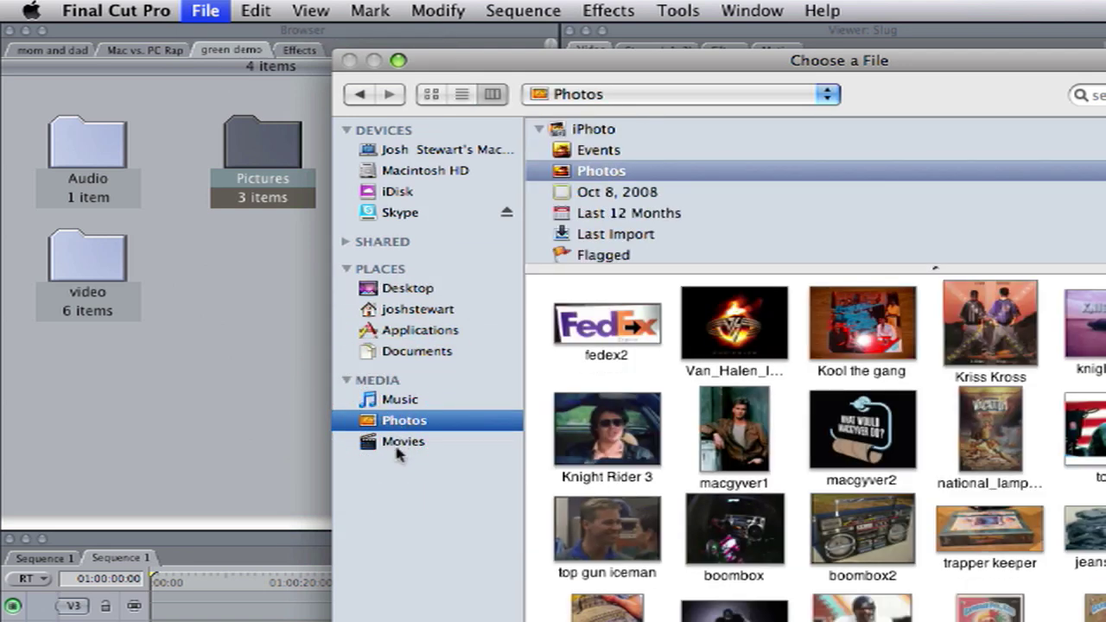
pyautogui.click(399, 444)
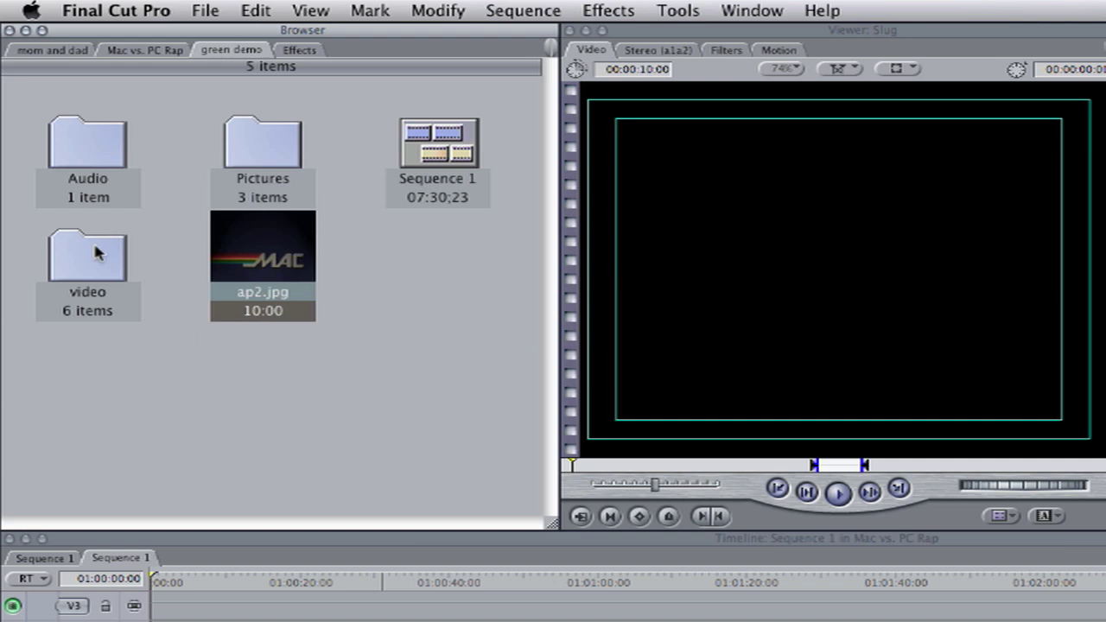
pyautogui.rightClick(246, 382)
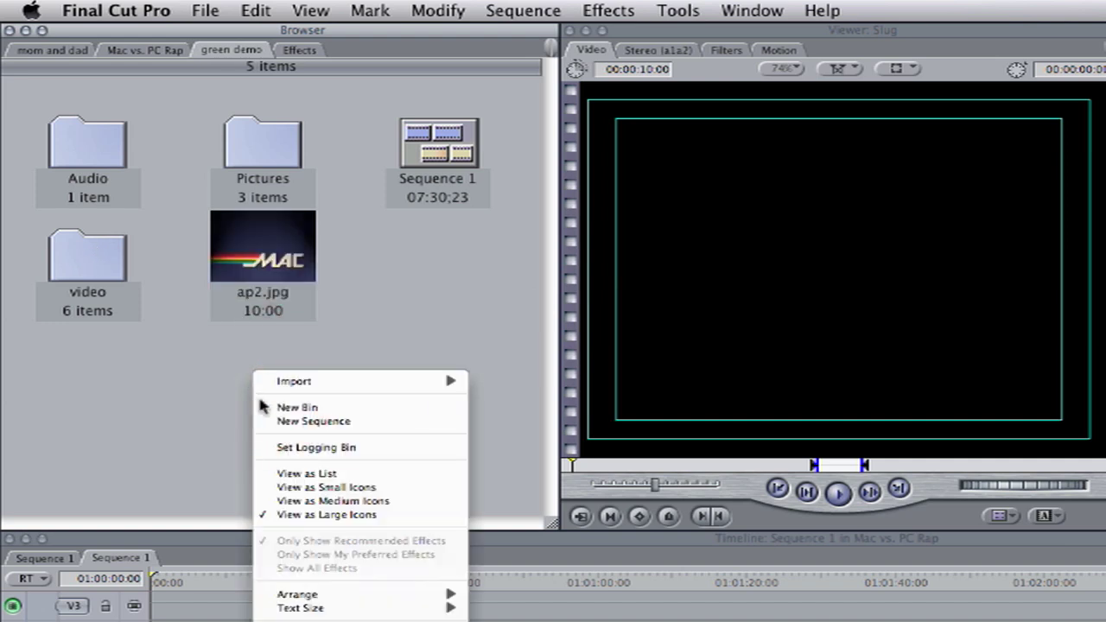
pyautogui.click(296, 407)
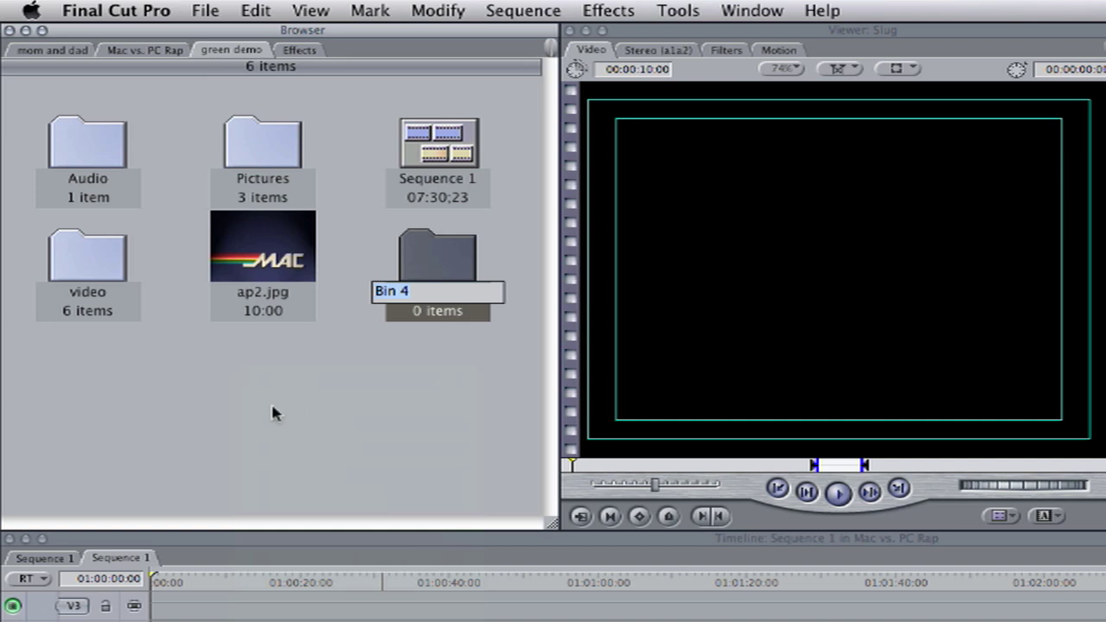
pyautogui.press('super+z')
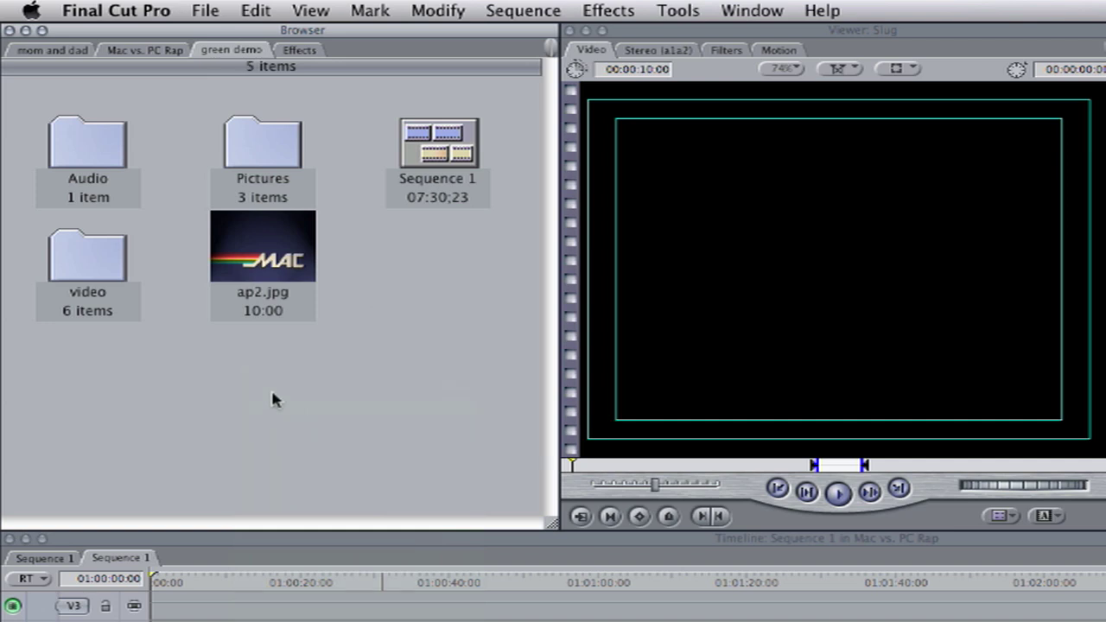
# - Drop green4 from the video bin onto V1 and A1–A2, then park the playhead near 01:01:00
pyautogui.doubleClick(70, 250)
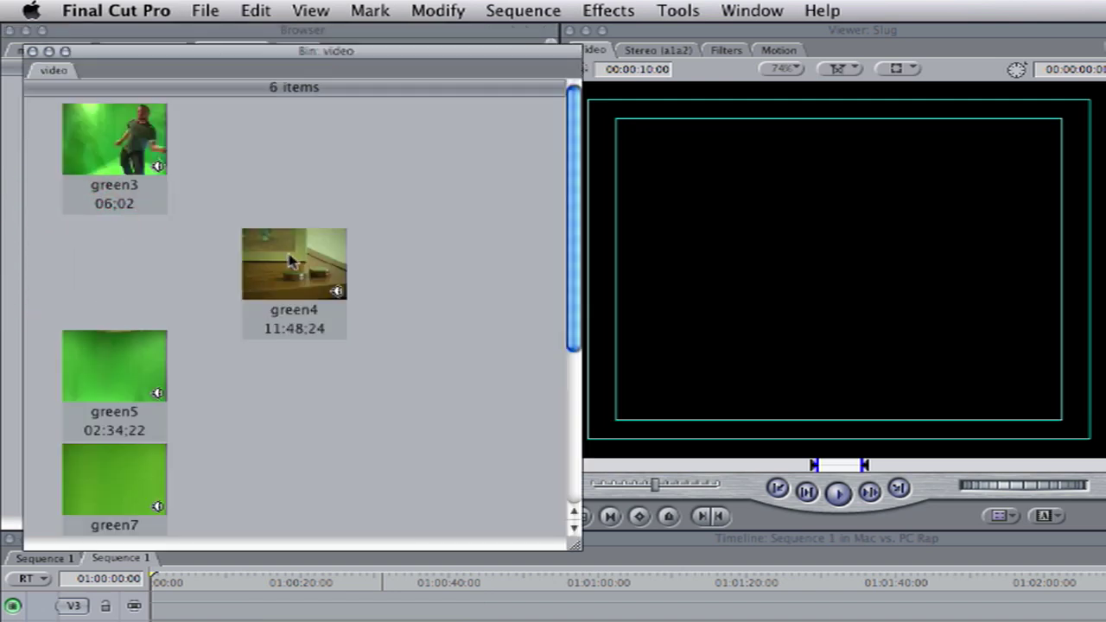
pyautogui.moveTo(307, 264); pyautogui.dragTo(176, 621)
pyautogui.moveTo(175, 338); pyautogui.dragTo(176, 345)
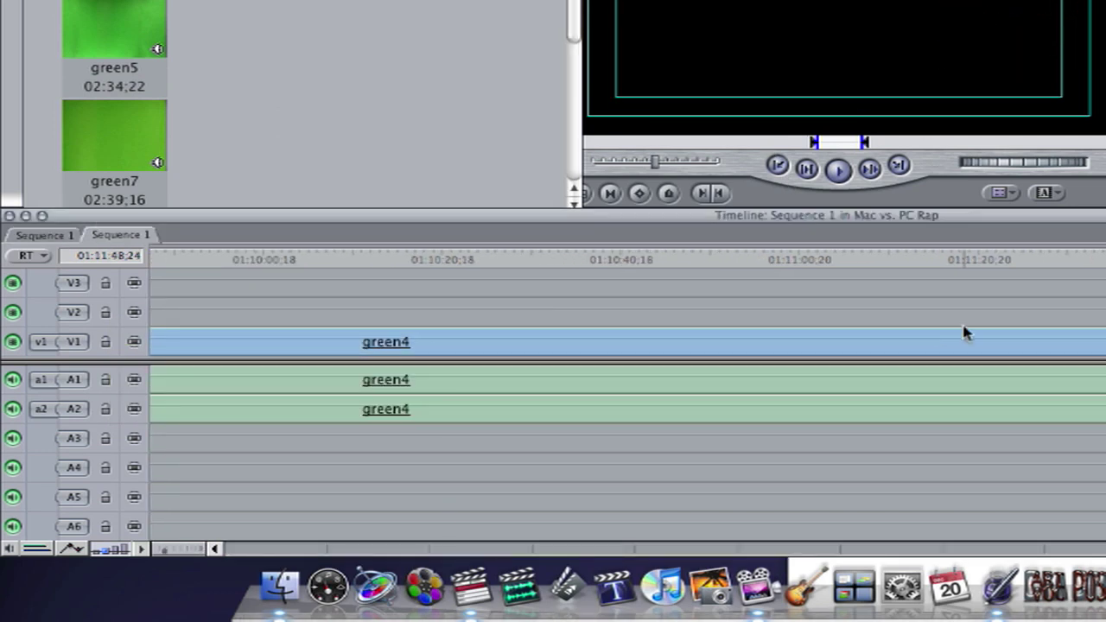
pyautogui.moveTo(1072, 548); pyautogui.dragTo(289, 548)
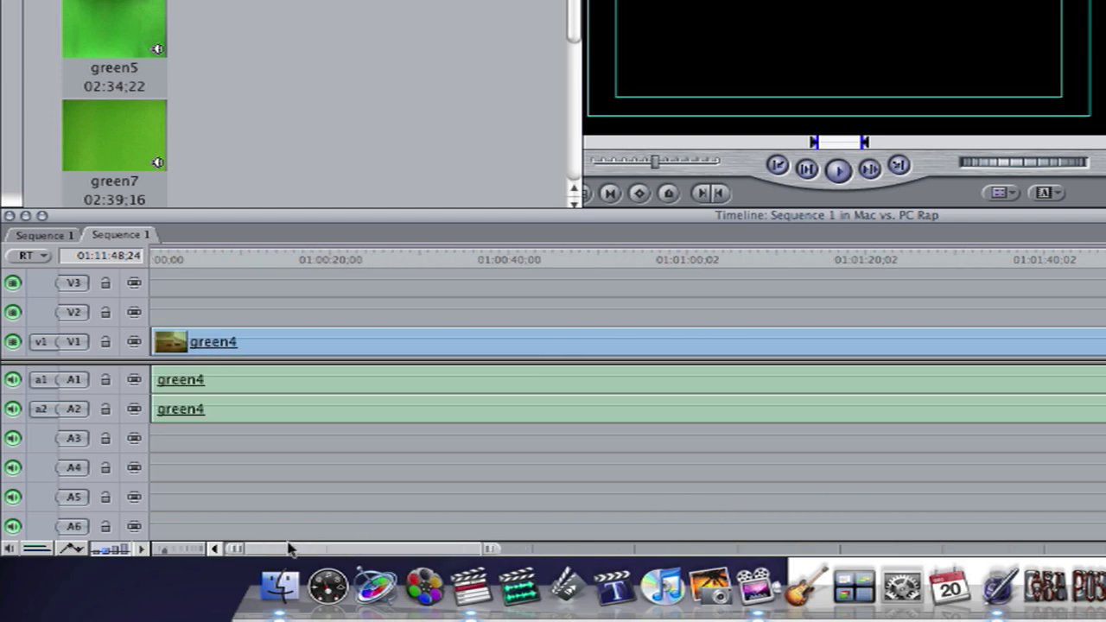
pyautogui.click(746, 259)
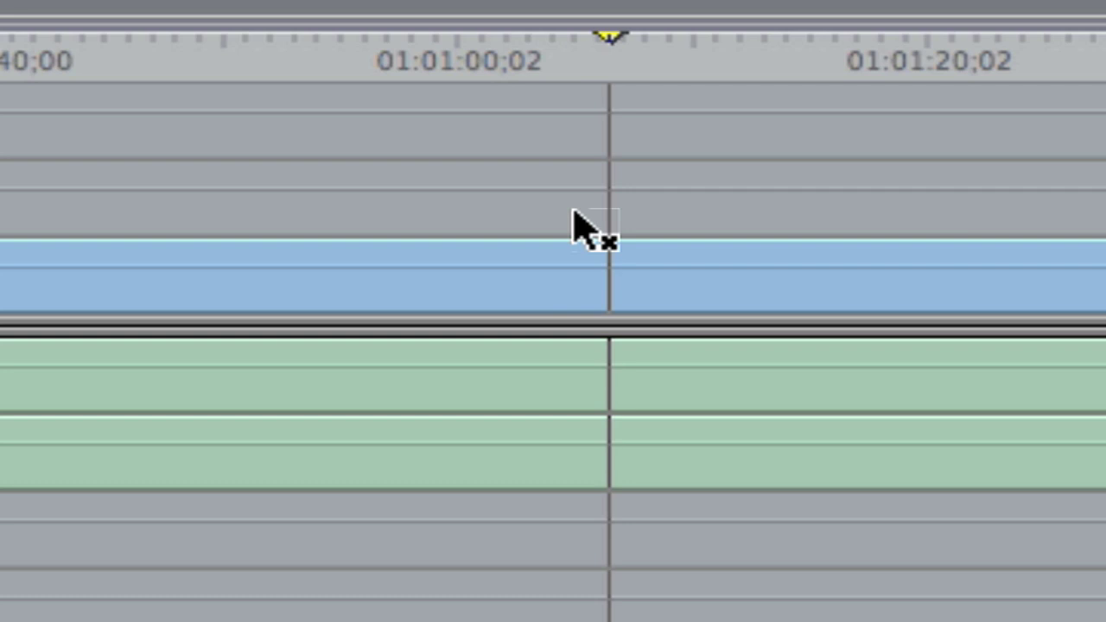
# - Blade green4 across all tracks at the playhead near 01:01:00
pyautogui.moveTo(573, 212); pyautogui.dragTo(615, 263)
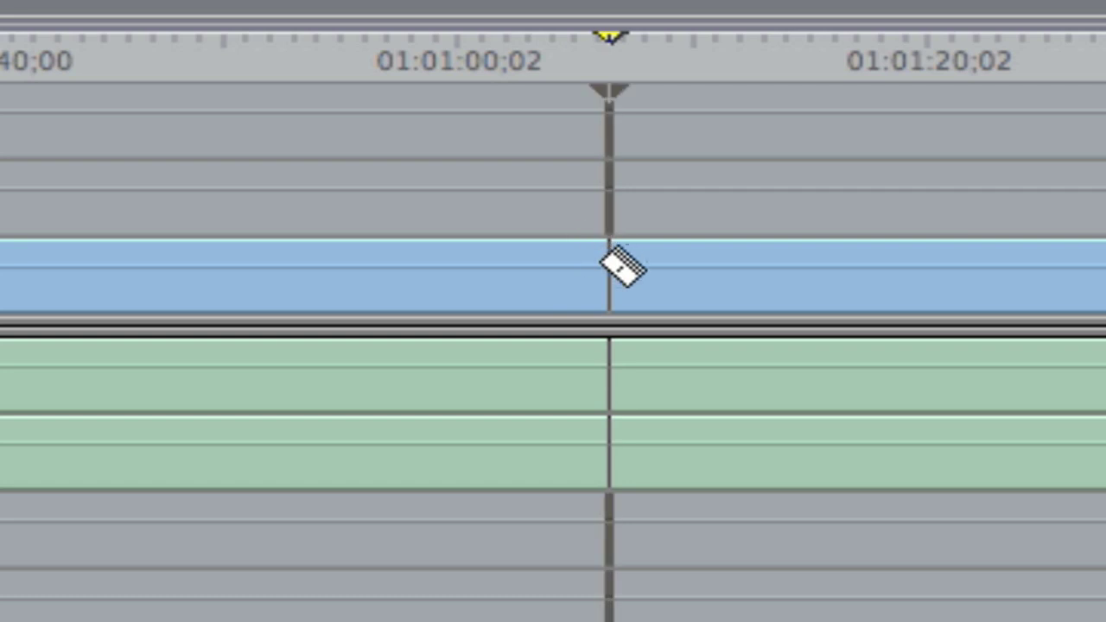
pyautogui.moveTo(615, 263); pyautogui.dragTo(615, 259)
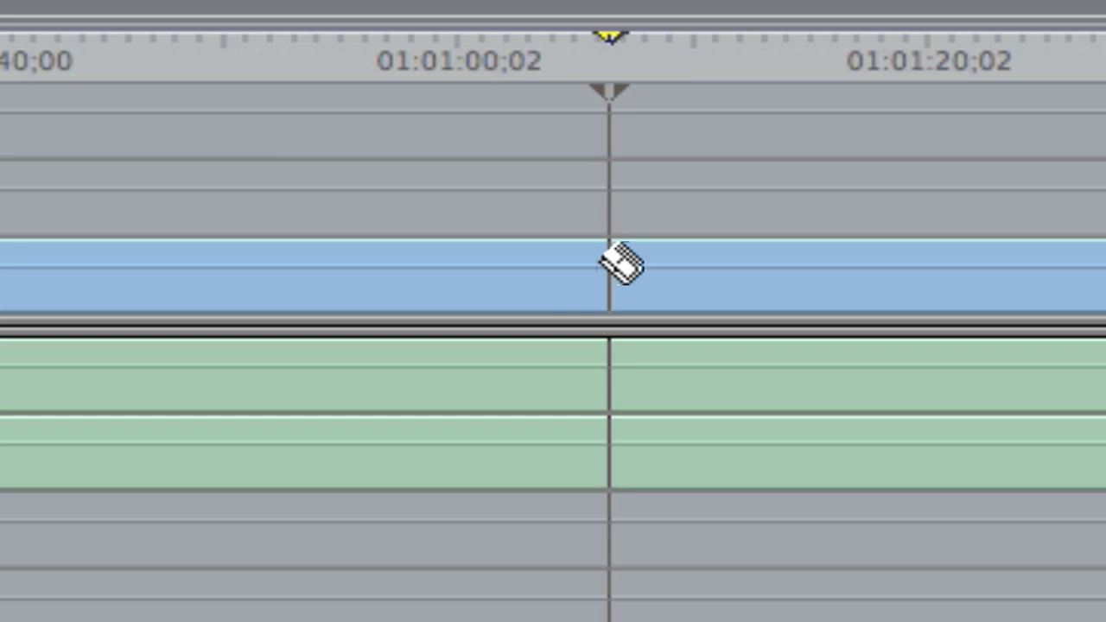
pyautogui.moveTo(615, 263)
pyautogui.mouseDown()
pyautogui.moveTo(598, 260)
pyautogui.moveTo(600, 275)
pyautogui.moveTo(626, 276)
pyautogui.moveTo(610, 278)
pyautogui.mouseUp()
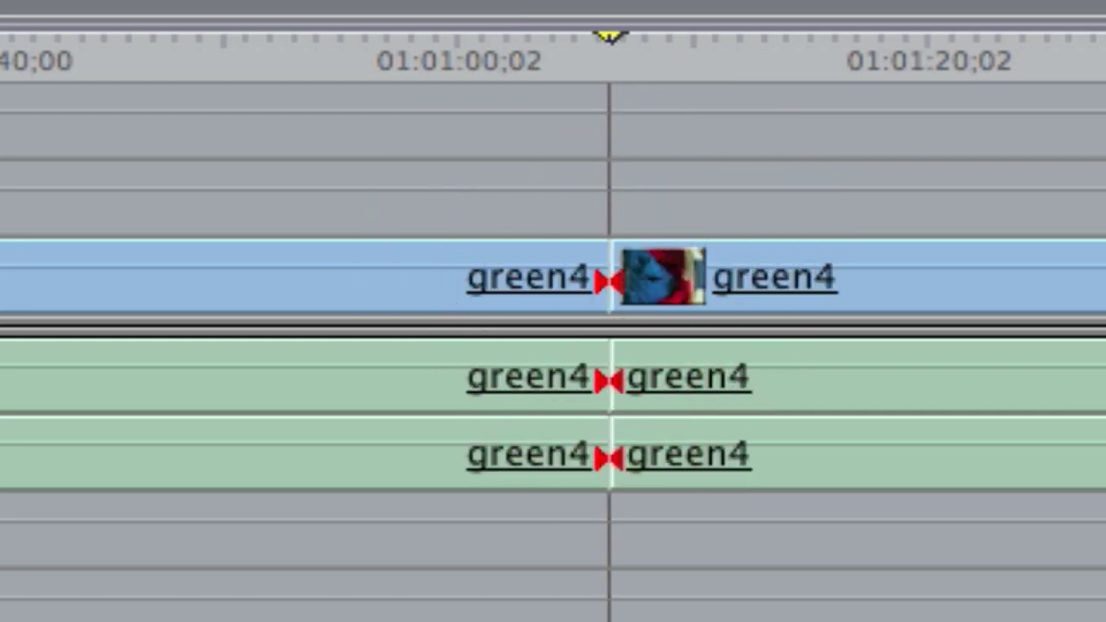
pyautogui.hscroll(-5, 553, 276)
pyautogui.moveTo(573, 183); pyautogui.dragTo(575, 293)
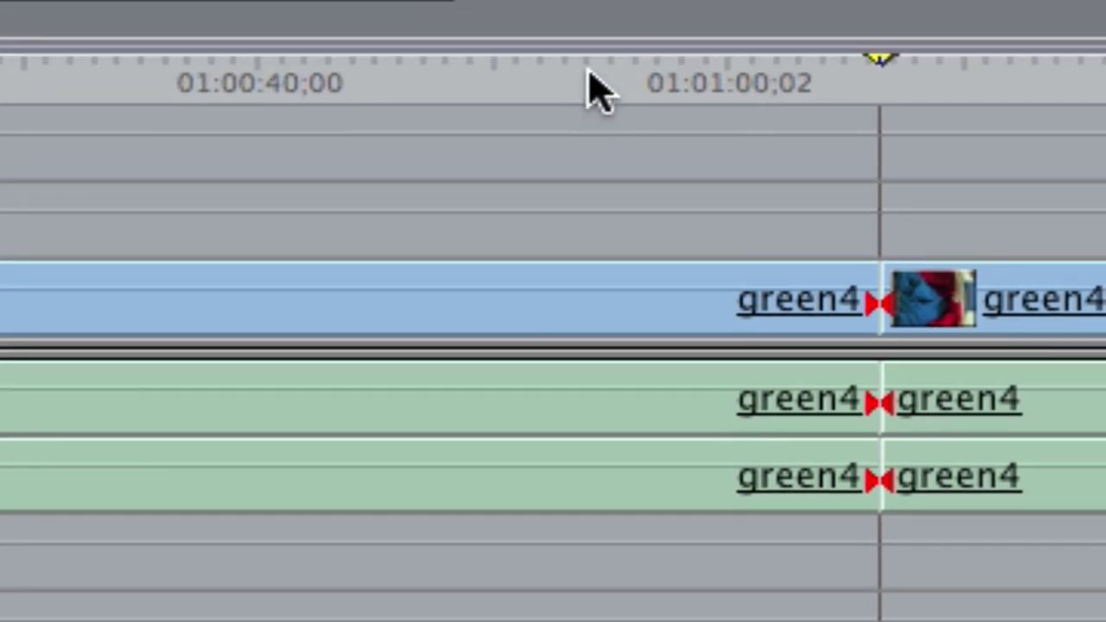
# - Make a second cut near 01:00:50 and delete the piece between the two cuts
pyautogui.click(510, 80)
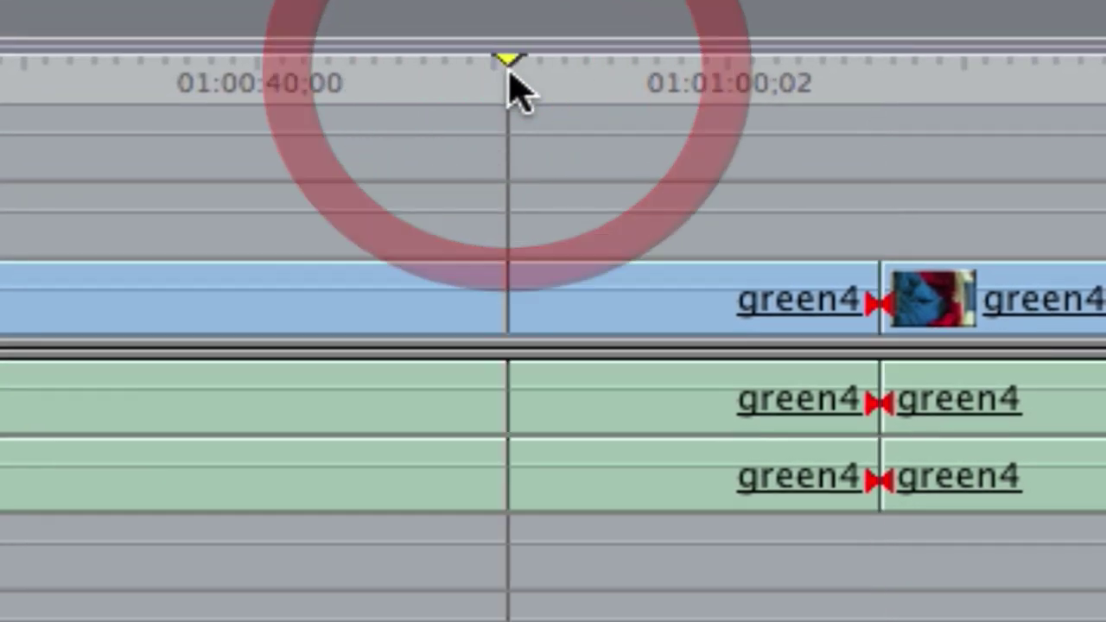
pyautogui.click(512, 298)
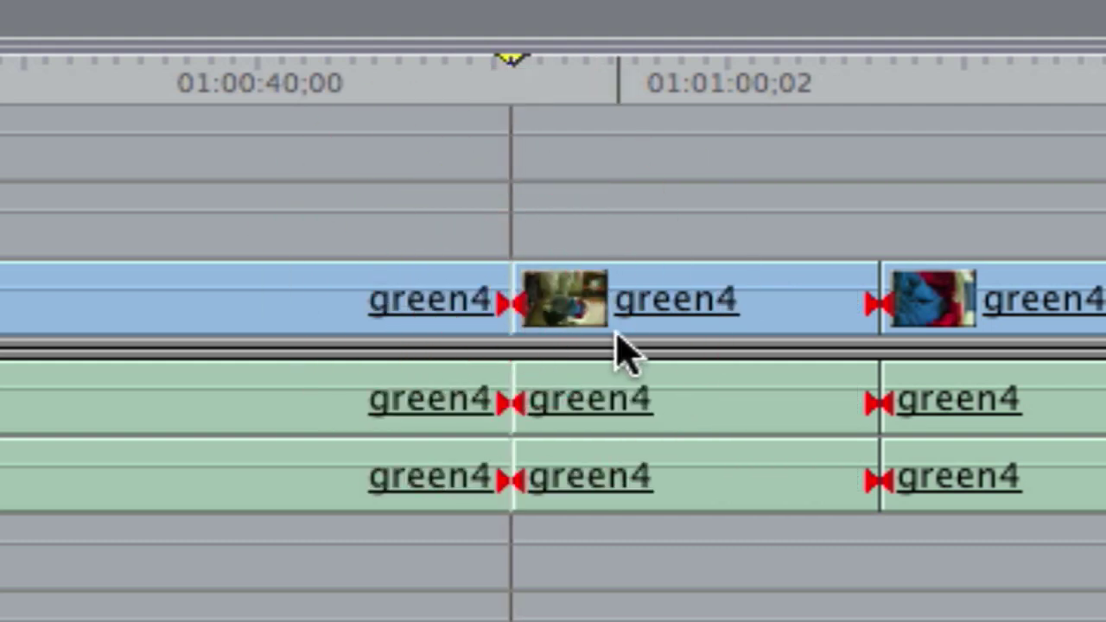
pyautogui.click(665, 307)
pyautogui.press('Delete')
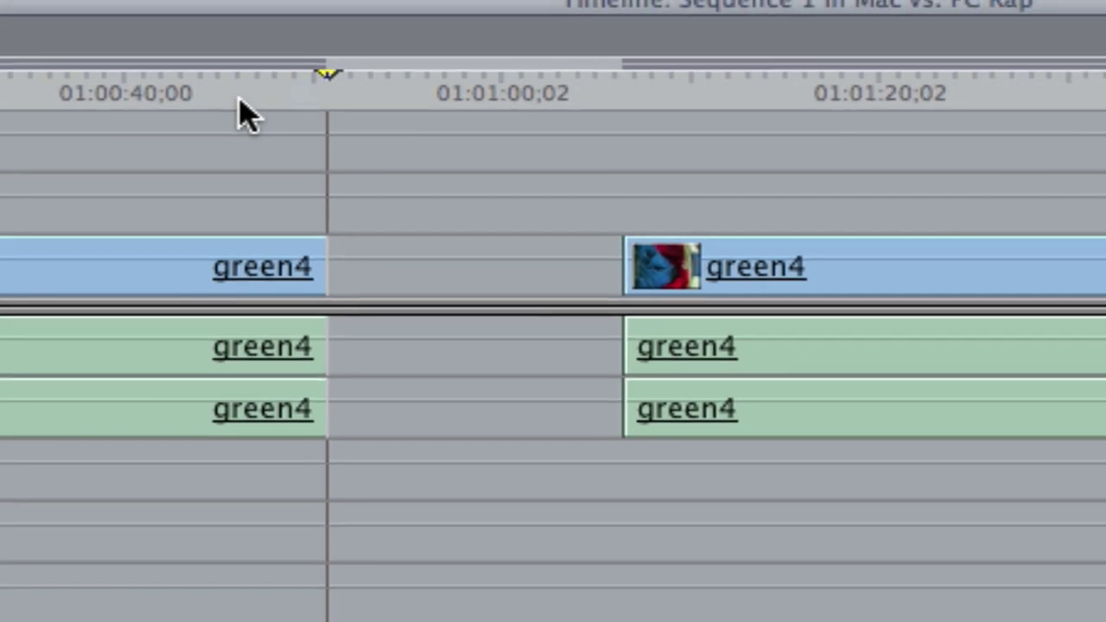
pyautogui.click(401, 68)
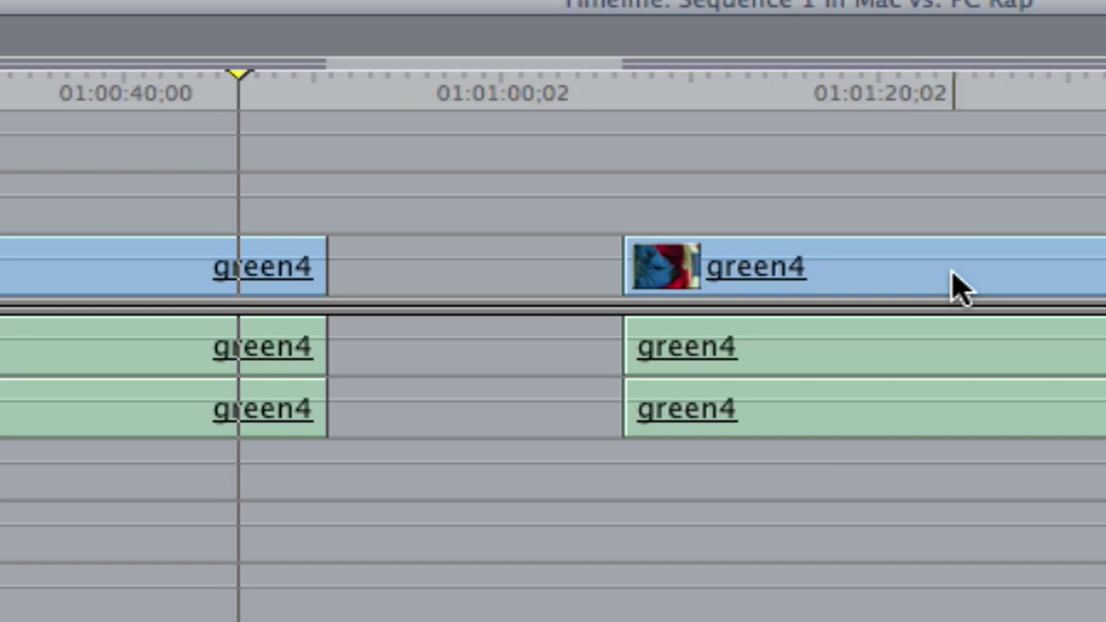
# - Turn on Snapping and slide the later green4 piece left until it meets the earlier one
pyautogui.moveTo(949, 285); pyautogui.dragTo(722, 270)
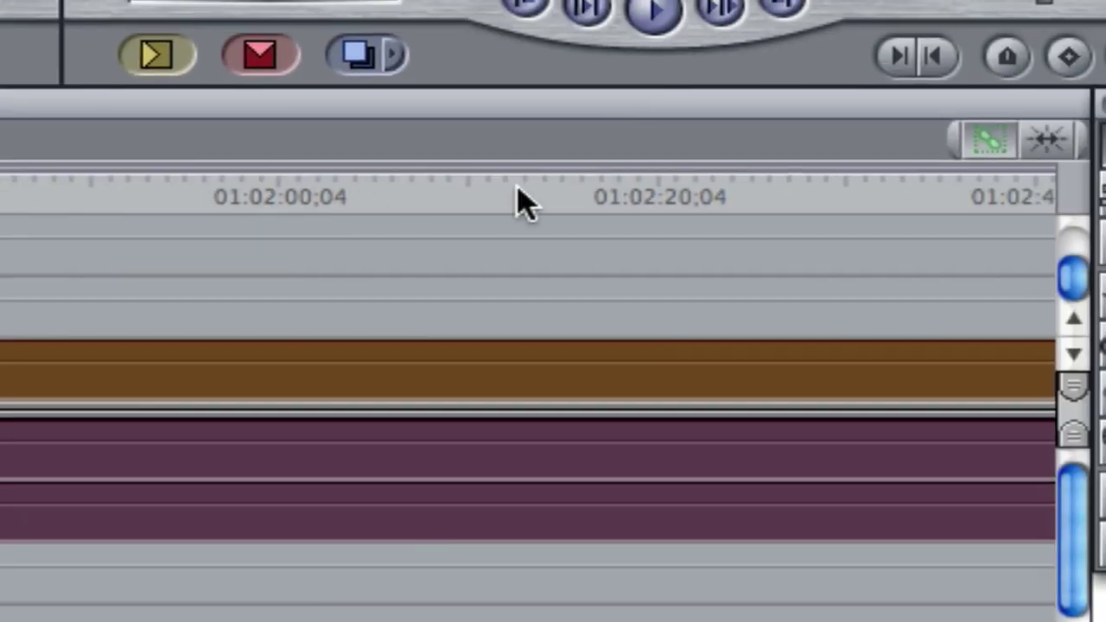
pyautogui.click(1061, 149)
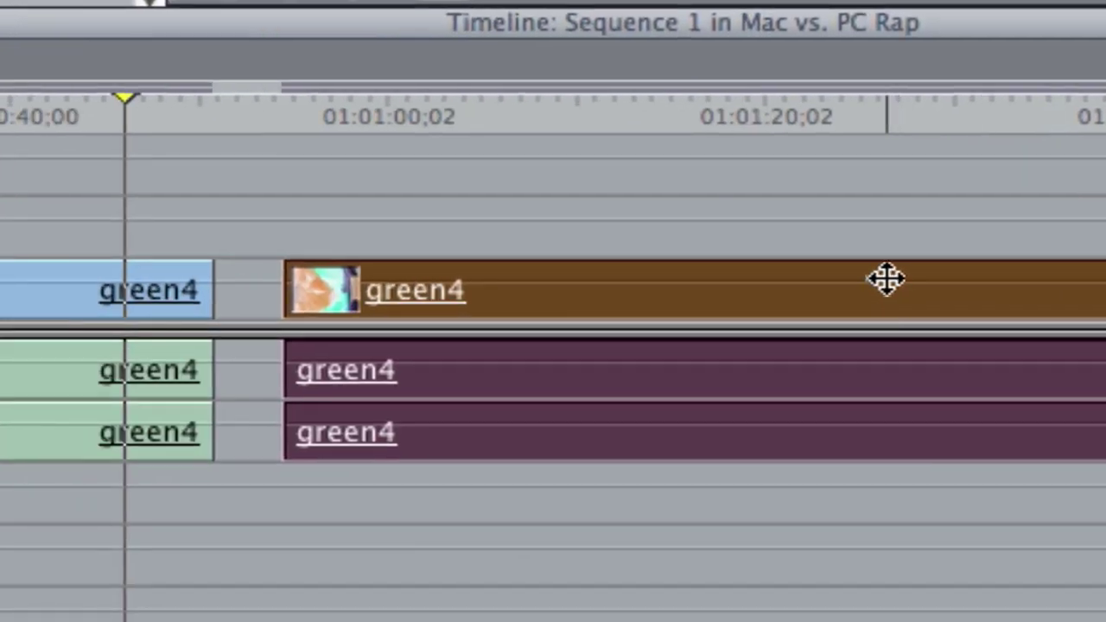
pyautogui.moveTo(877, 290); pyautogui.dragTo(841, 288)
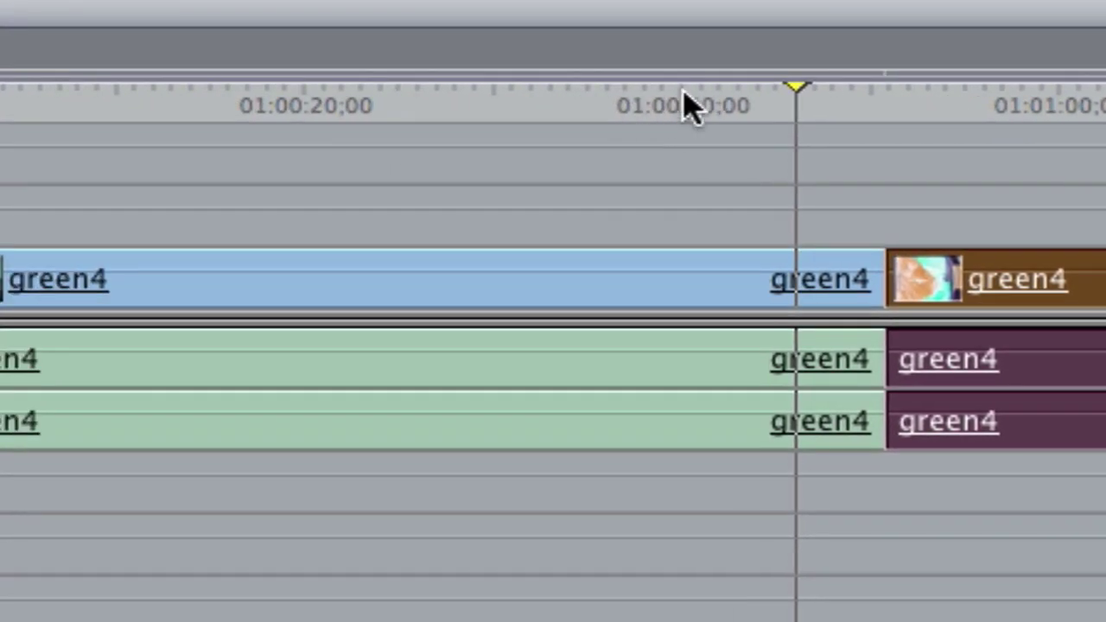
# - Blade green4 just after 01:00:40, delete the short piece, and slide the next clip into the gap
pyautogui.click(707, 97)
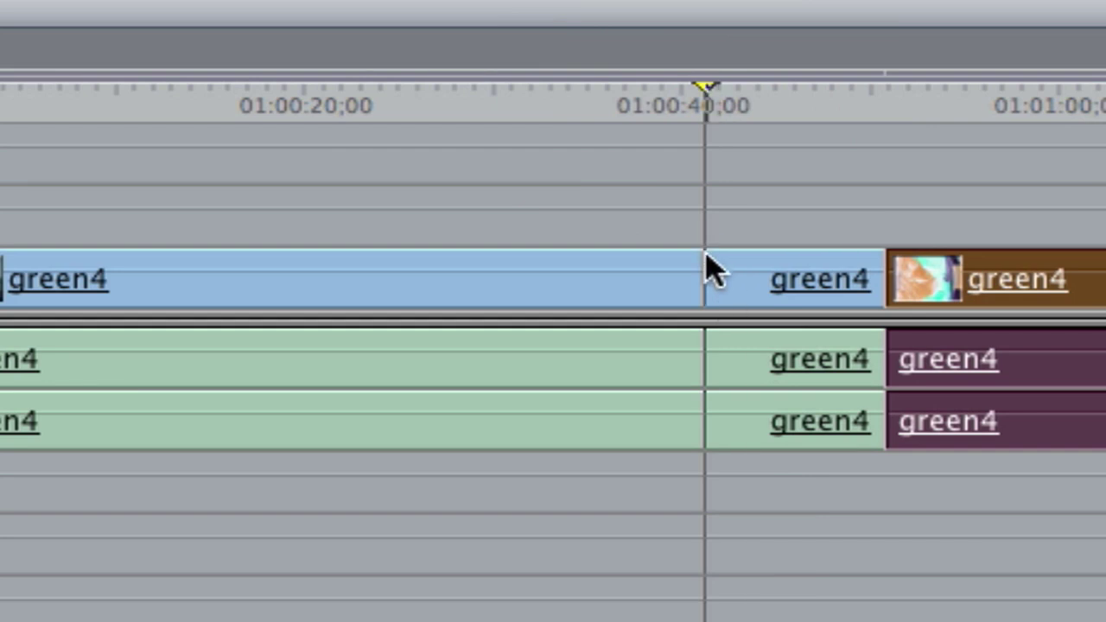
pyautogui.moveTo(705, 268)
pyautogui.mouseDown()
pyautogui.moveTo(533, 251)
pyautogui.moveTo(711, 264)
pyautogui.mouseUp()
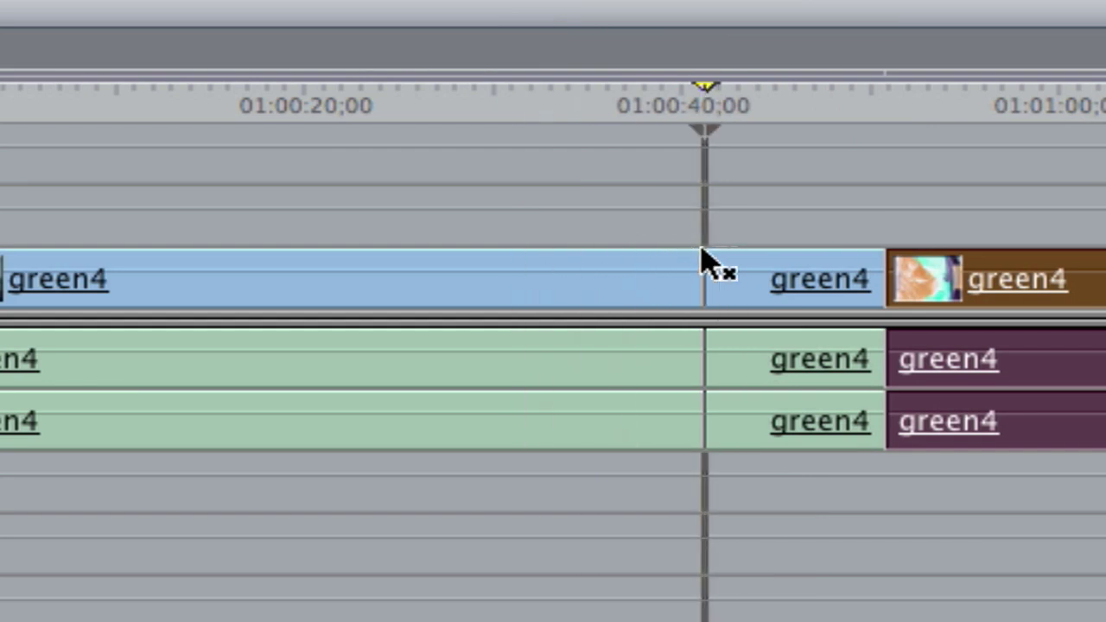
pyautogui.press('b')
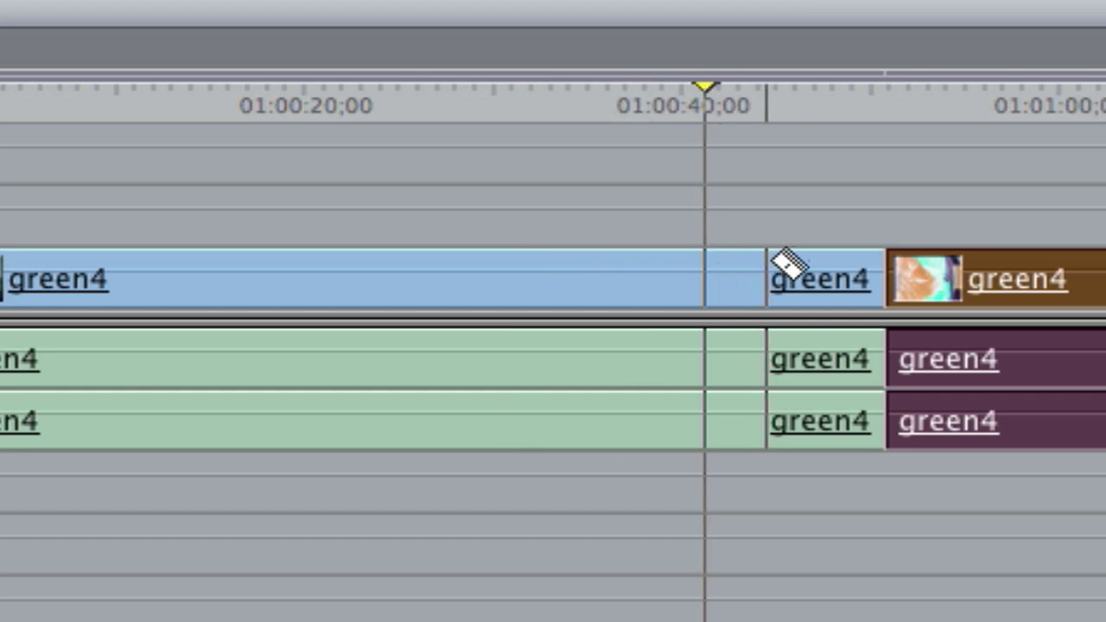
pyautogui.click(708, 262)
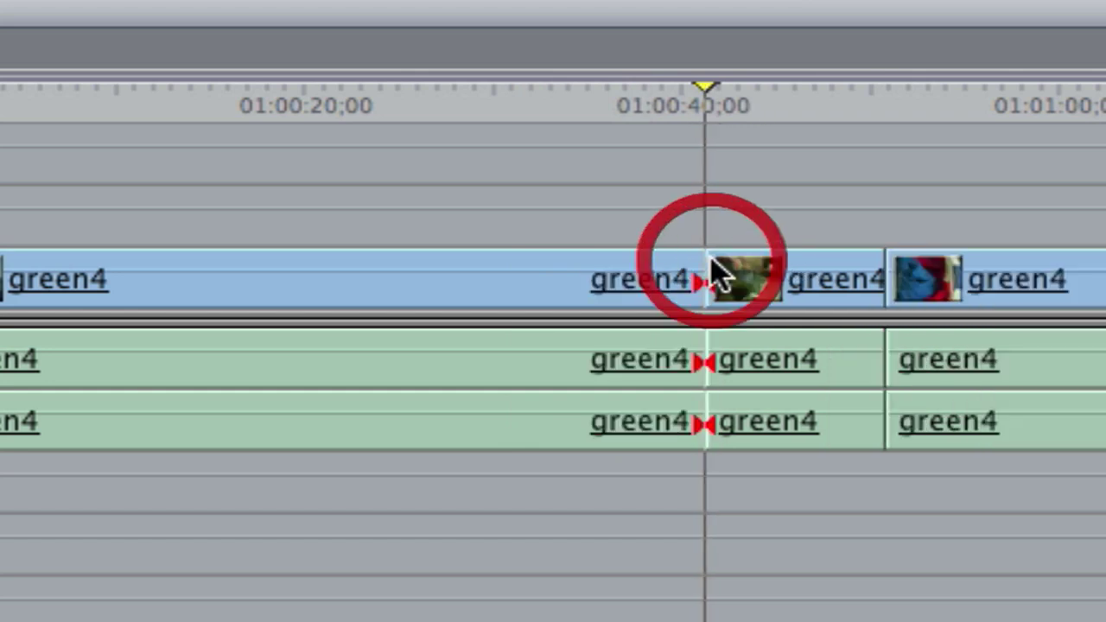
pyautogui.press('a')
pyautogui.click(788, 261)
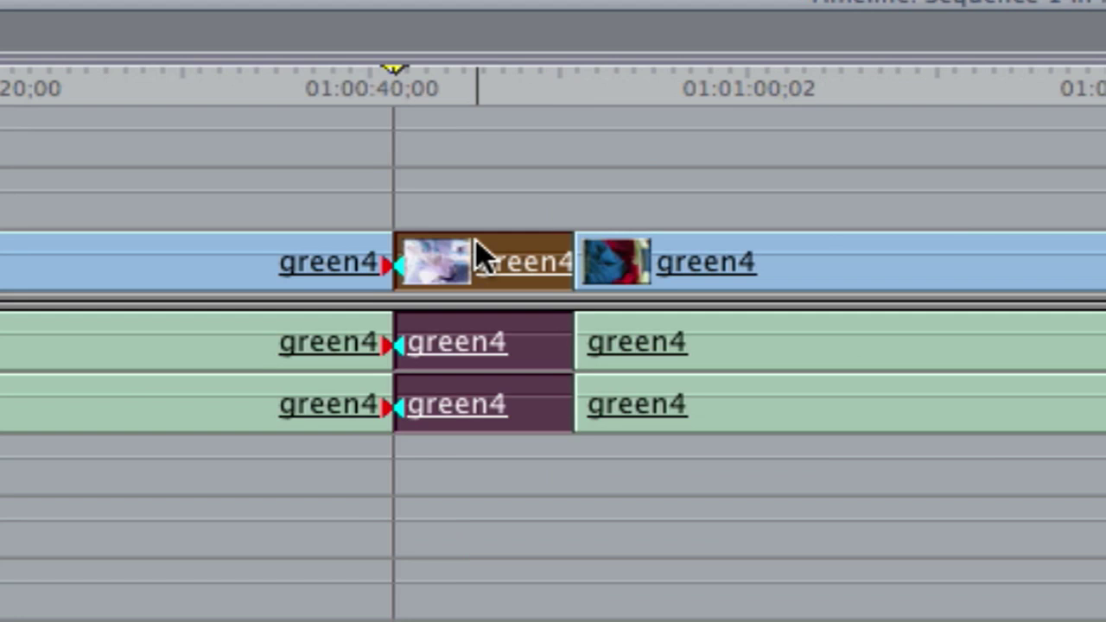
pyautogui.press('Delete')
pyautogui.click(308, 98)
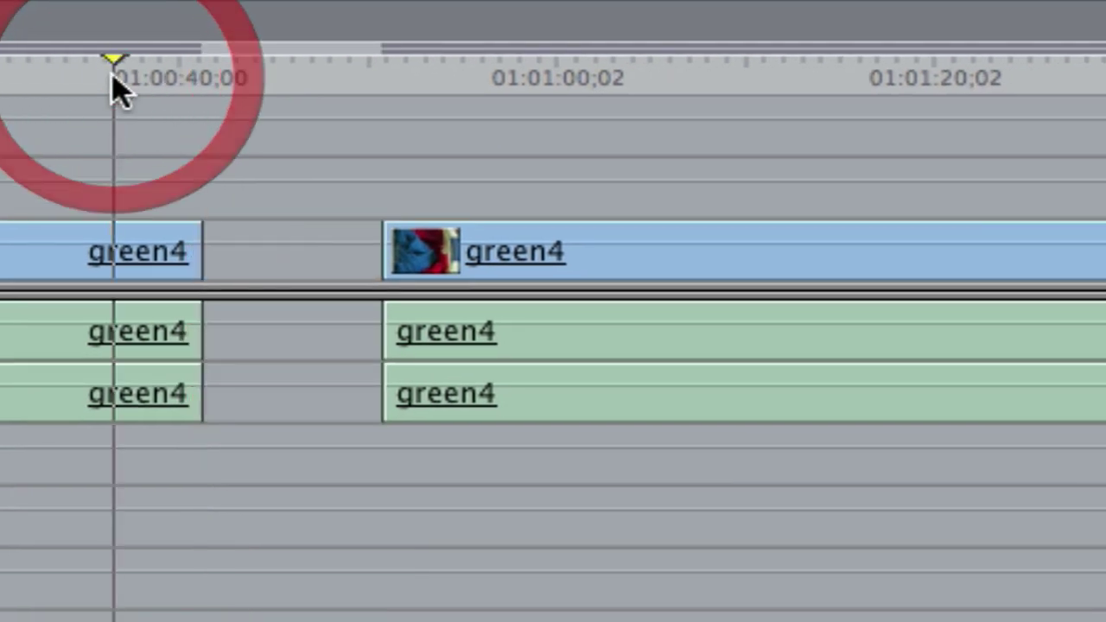
pyautogui.moveTo(750, 256); pyautogui.dragTo(597, 260)
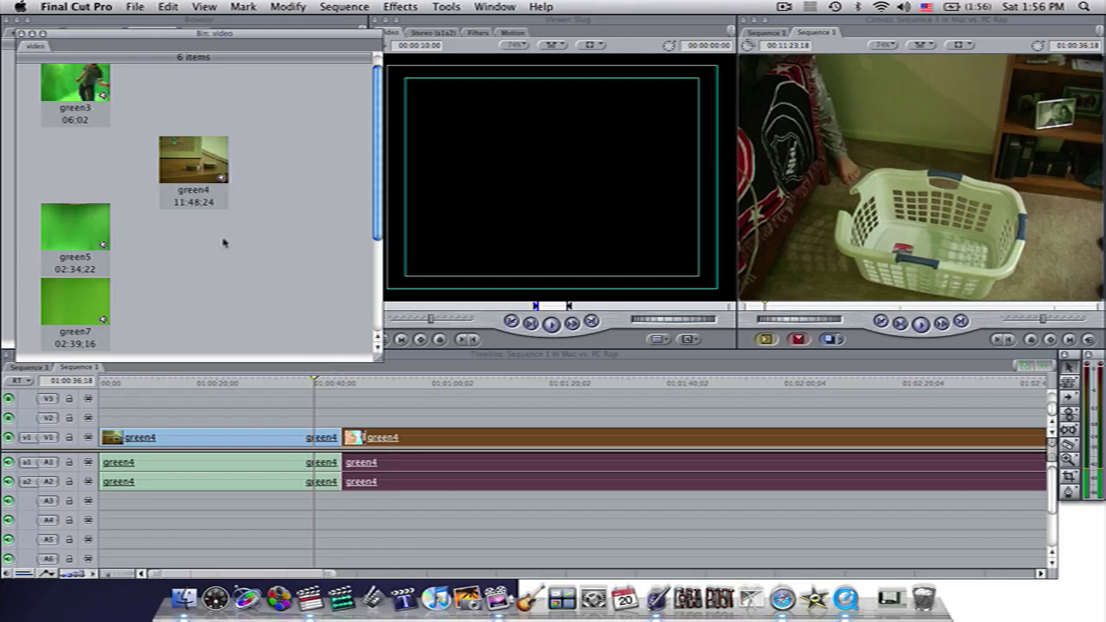
# - Close the video bin and drop ap2.jpg onto V2 above the green4 join near 01:00:40
pyautogui.click(11, 34)
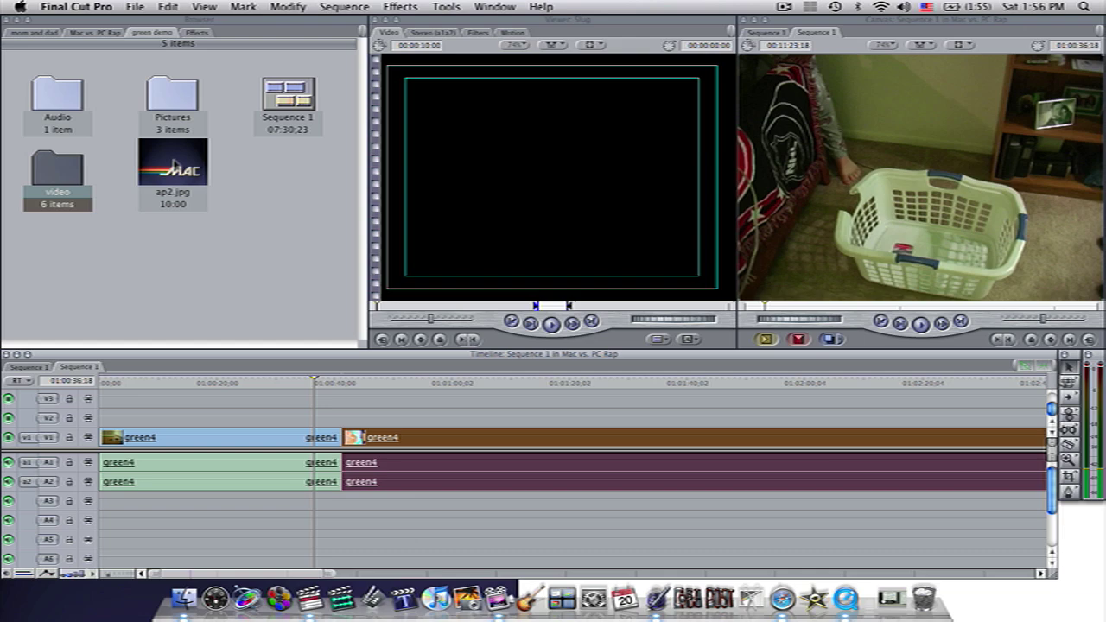
pyautogui.moveTo(173, 164); pyautogui.dragTo(287, 369)
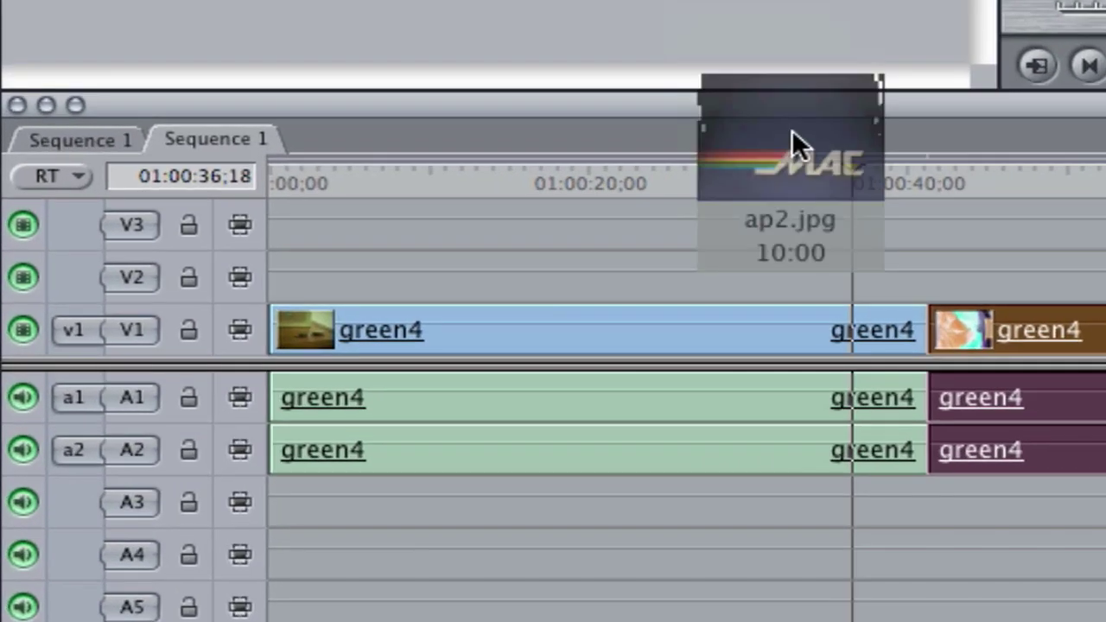
pyautogui.moveTo(794, 139); pyautogui.dragTo(859, 277)
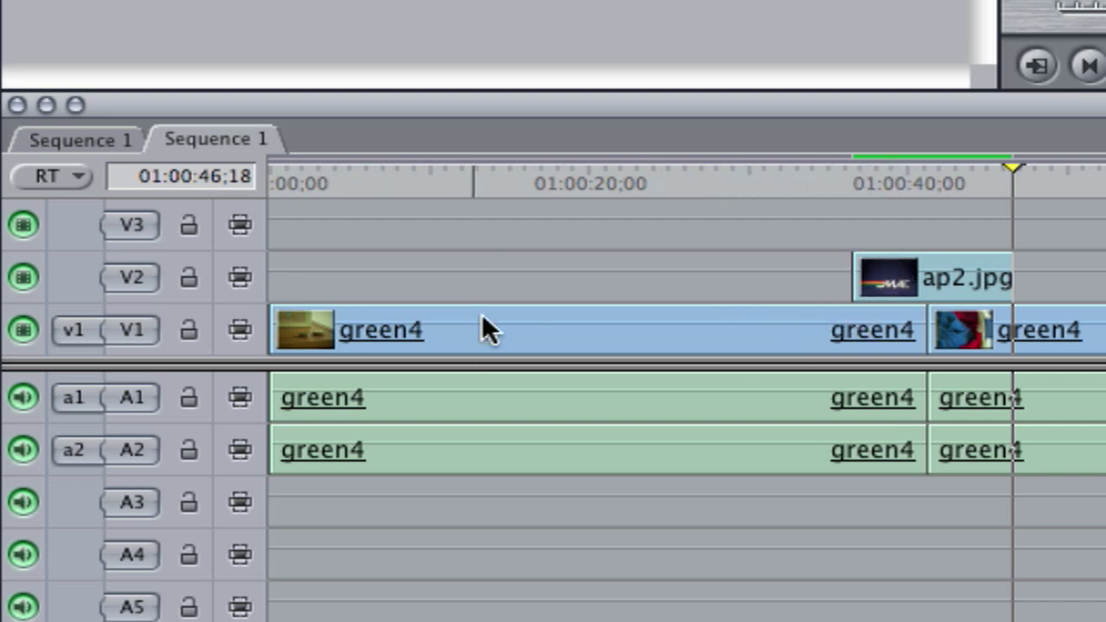
pyautogui.click(918, 183)
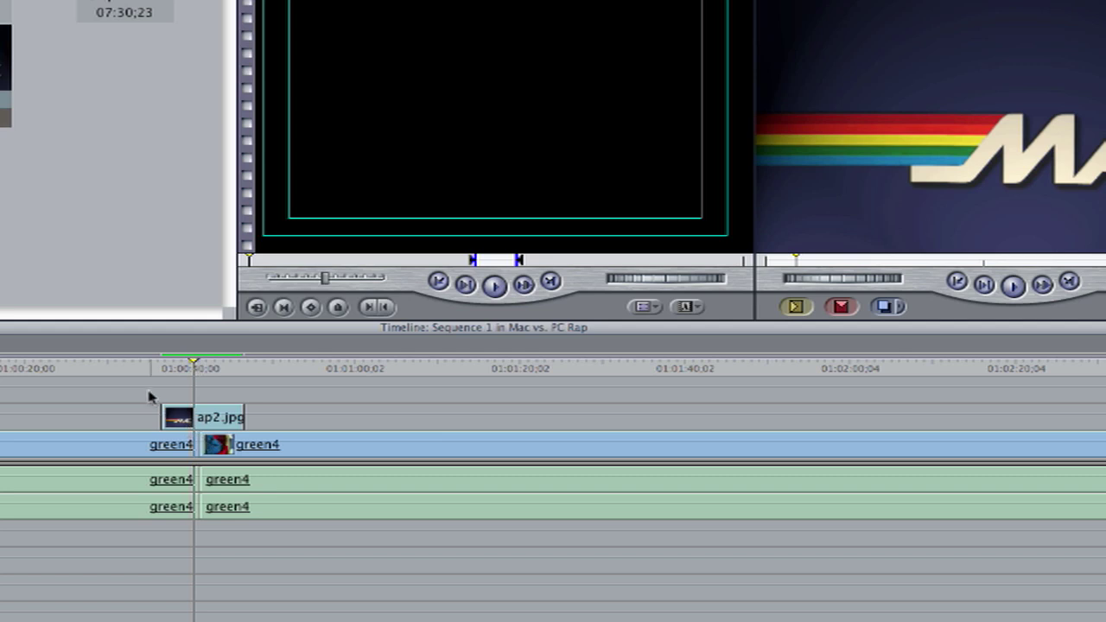
pyautogui.click(143, 371)
pyautogui.click(190, 418)
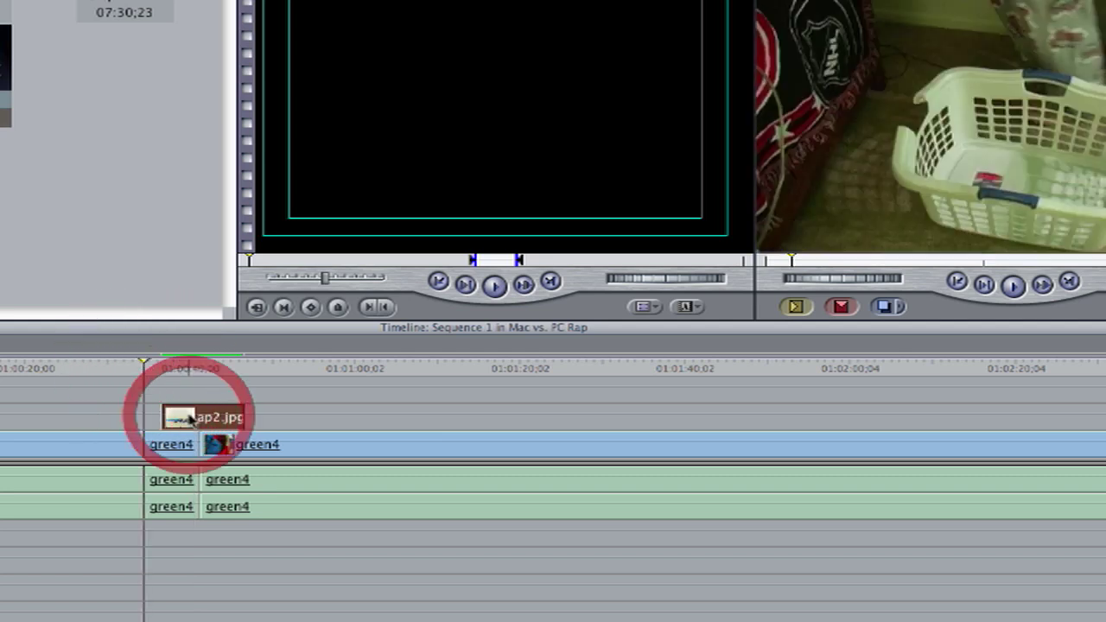
pyautogui.moveTo(159, 444); pyautogui.dragTo(162, 396)
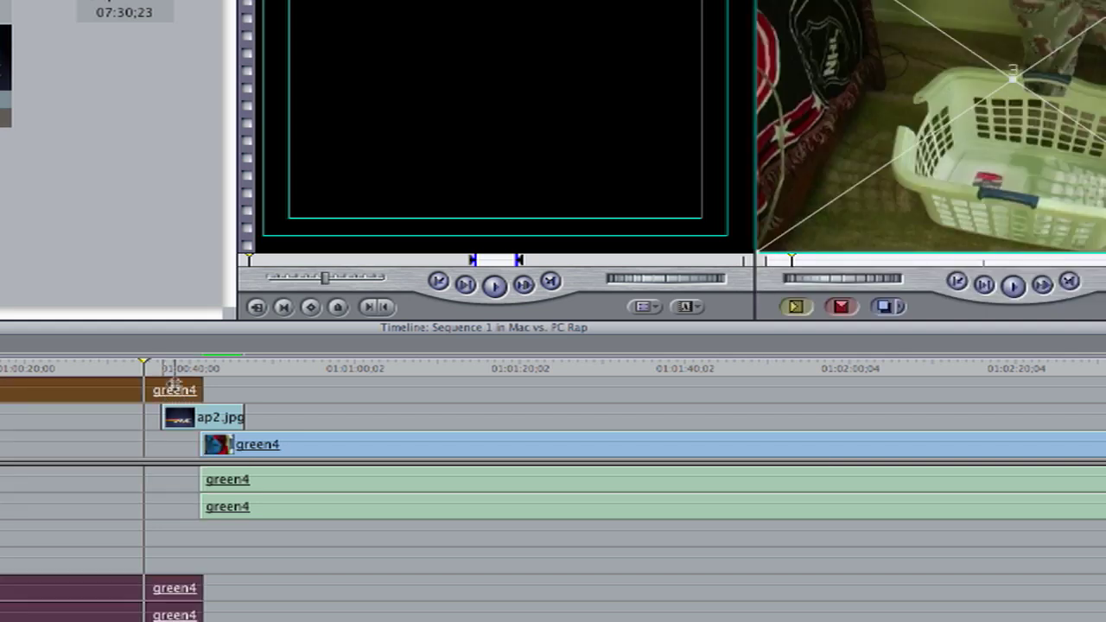
pyautogui.click(180, 368)
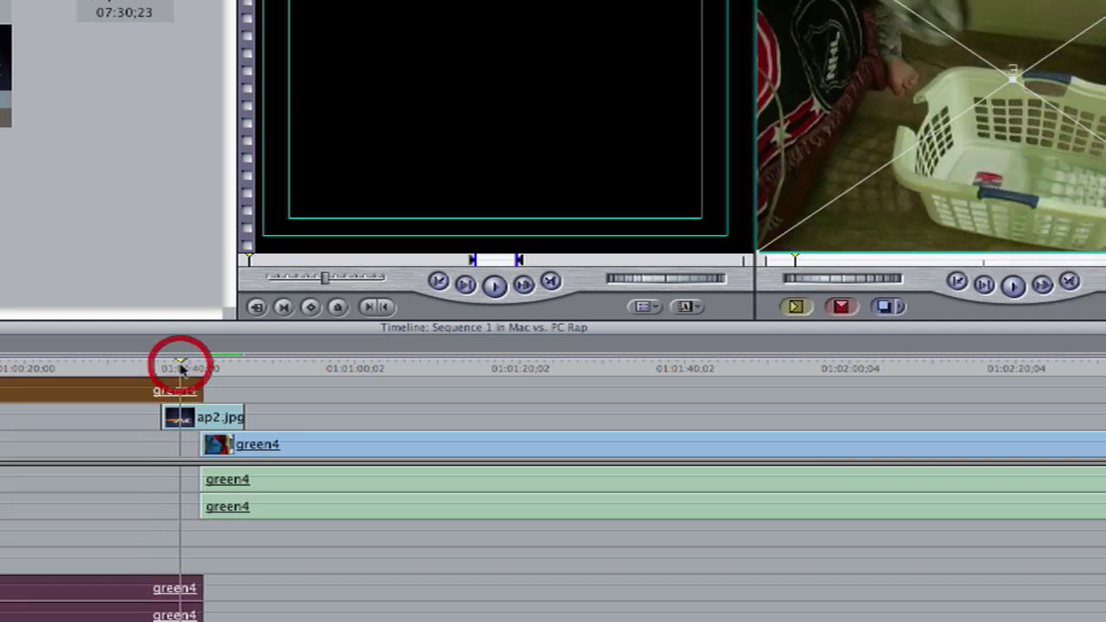
pyautogui.moveTo(181, 367); pyautogui.dragTo(223, 367)
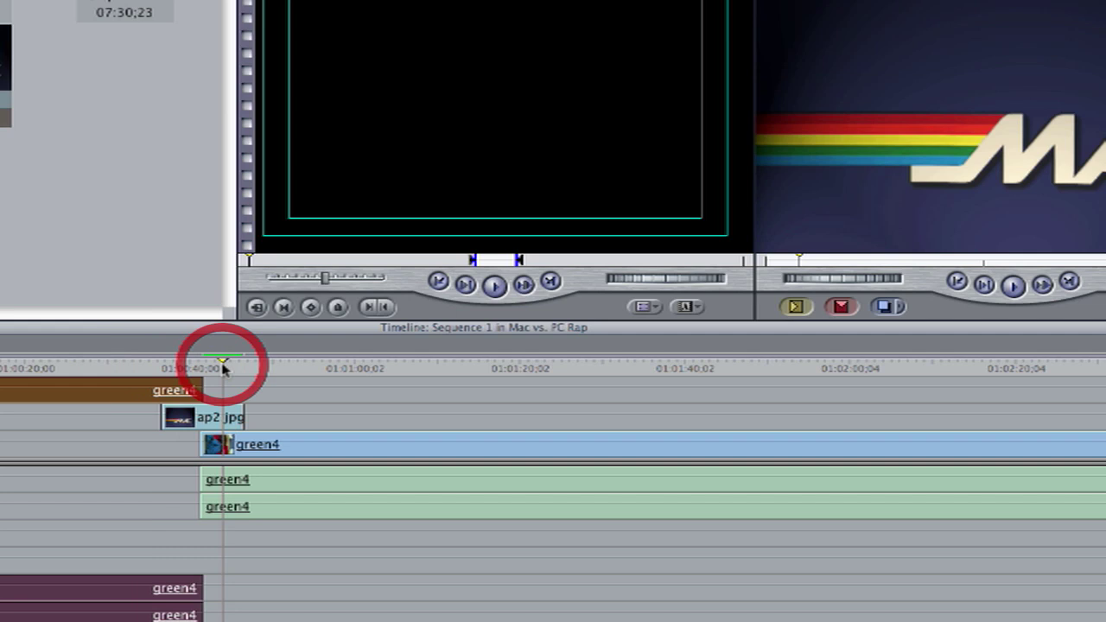
pyautogui.click(268, 368)
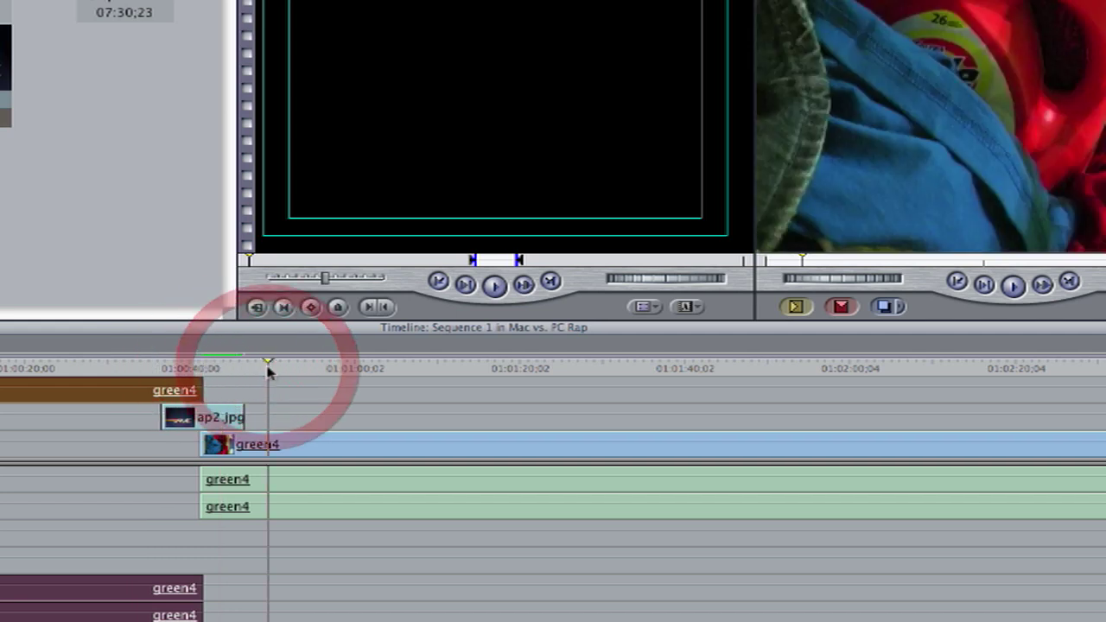
pyautogui.moveTo(115, 391); pyautogui.dragTo(101, 452)
pyautogui.press('Up')
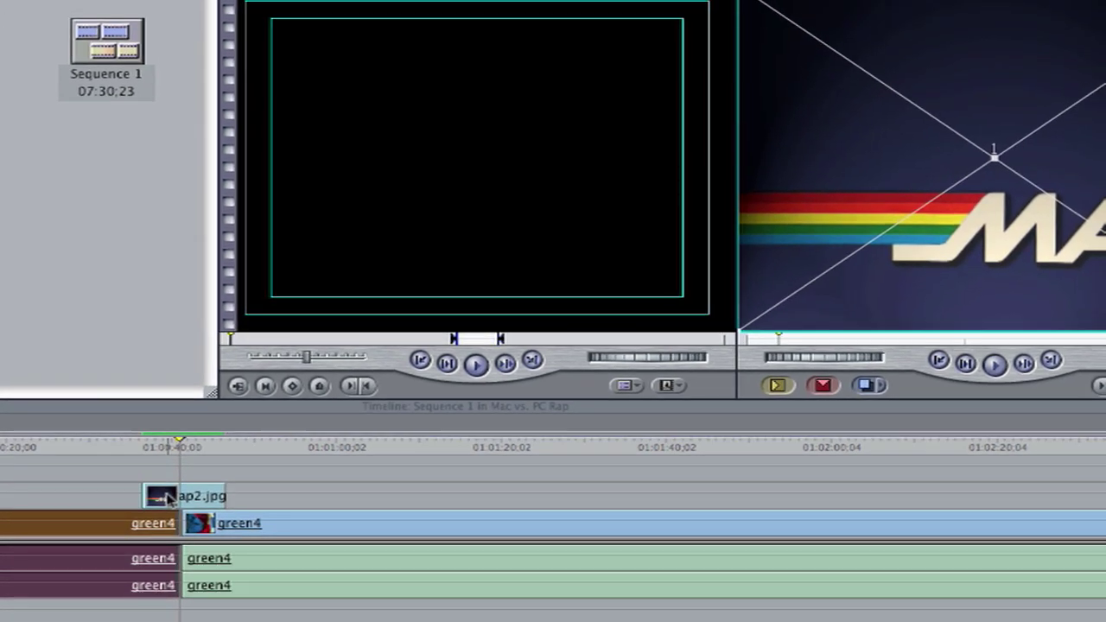
# - Set the ap2.jpg overlay's Motion scale to 90 and its opacity to 52
pyautogui.doubleClick(167, 497)
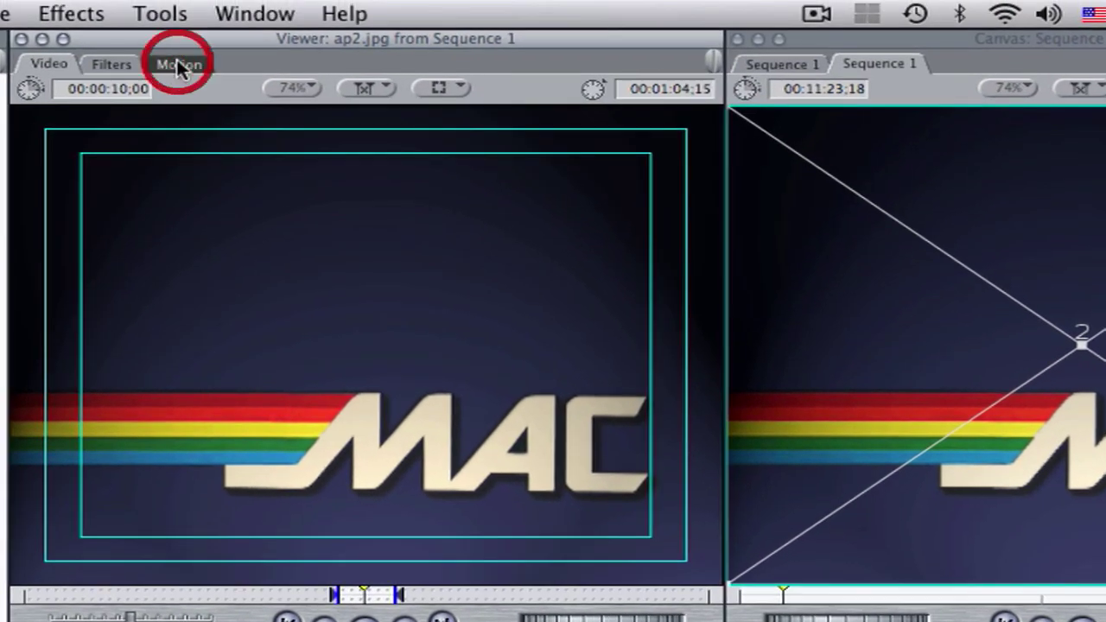
pyautogui.click(179, 66)
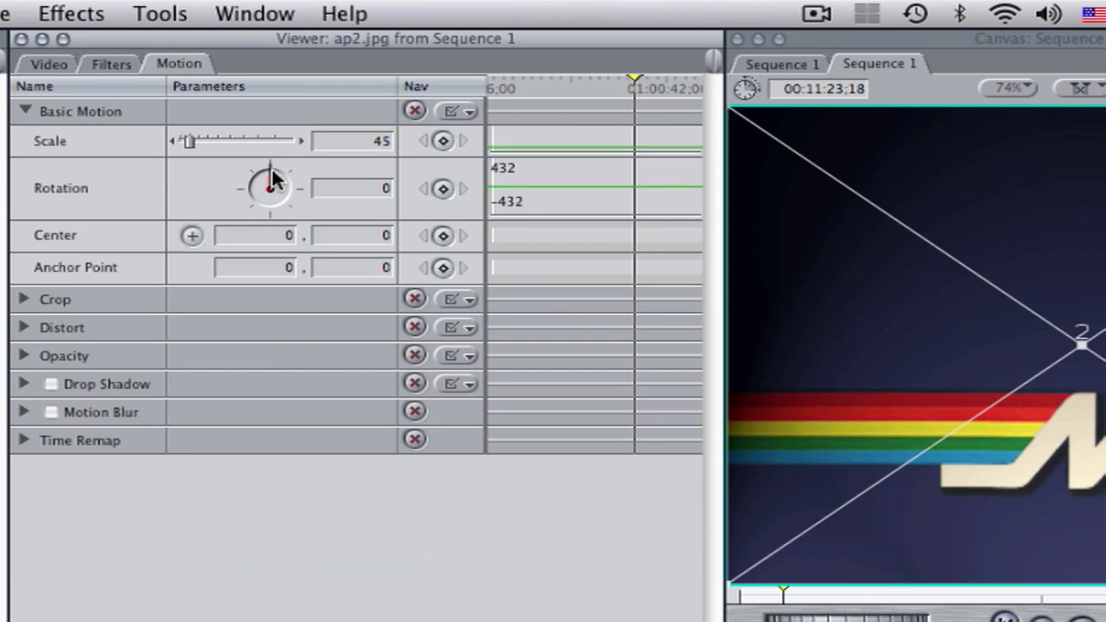
pyautogui.moveTo(189, 141)
pyautogui.mouseDown()
pyautogui.moveTo(223, 142)
pyautogui.moveTo(180, 143)
pyautogui.moveTo(201, 142)
pyautogui.mouseUp()
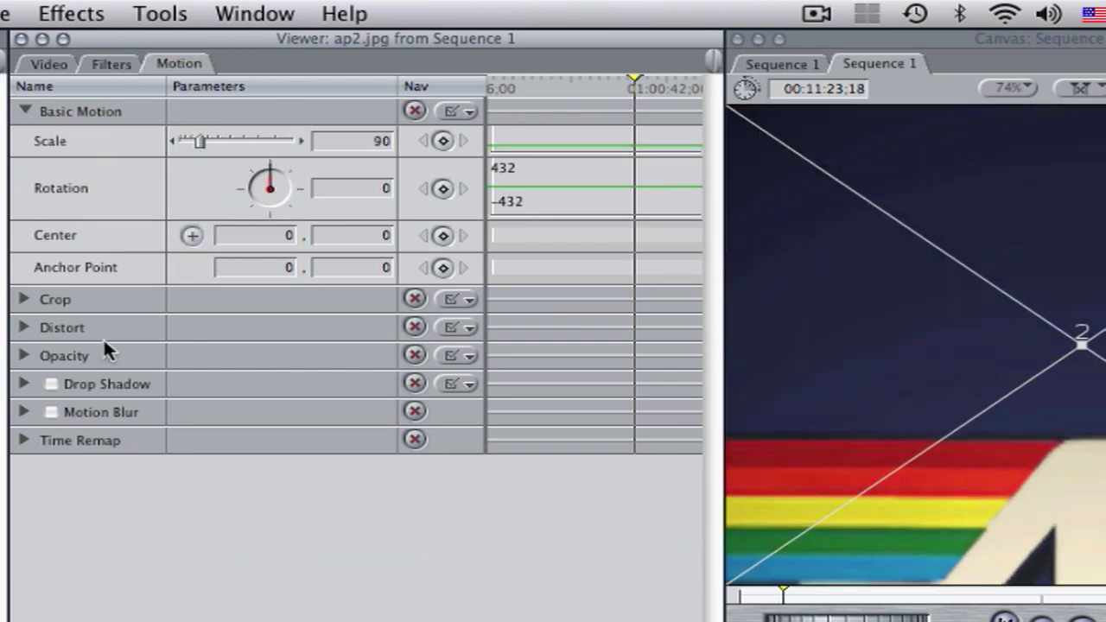
pyautogui.click(23, 440)
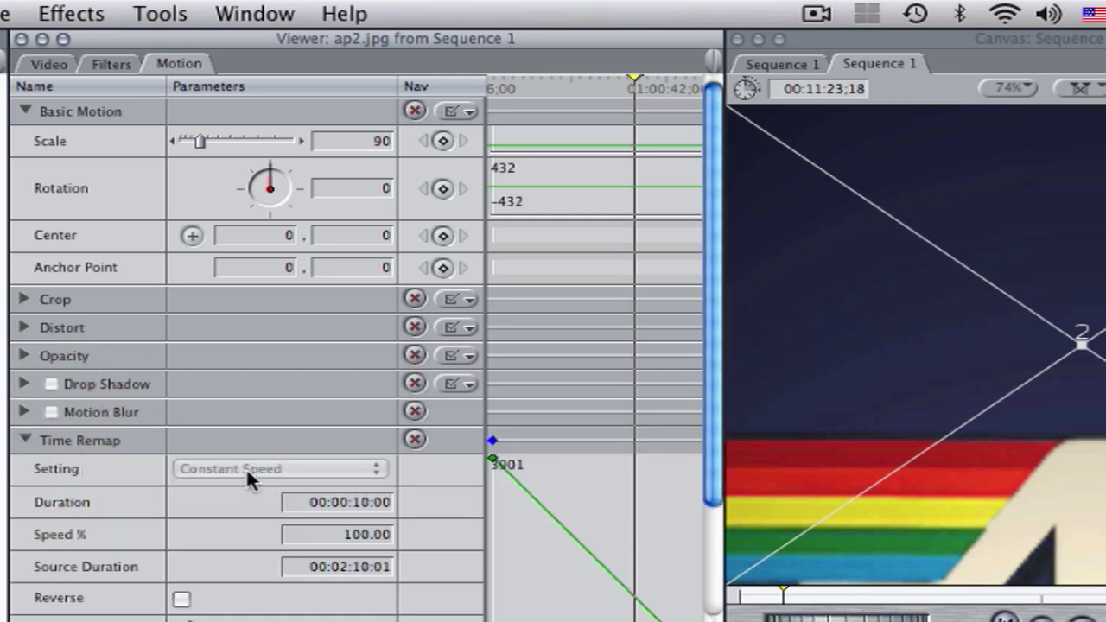
pyautogui.click(23, 356)
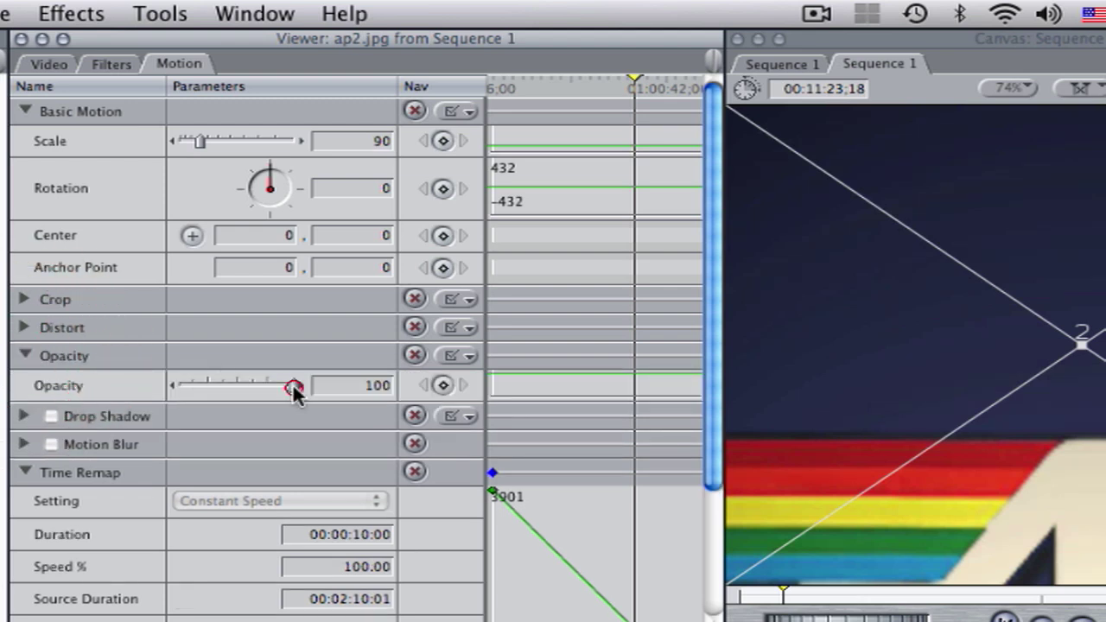
pyautogui.moveTo(293, 388); pyautogui.dragTo(240, 393)
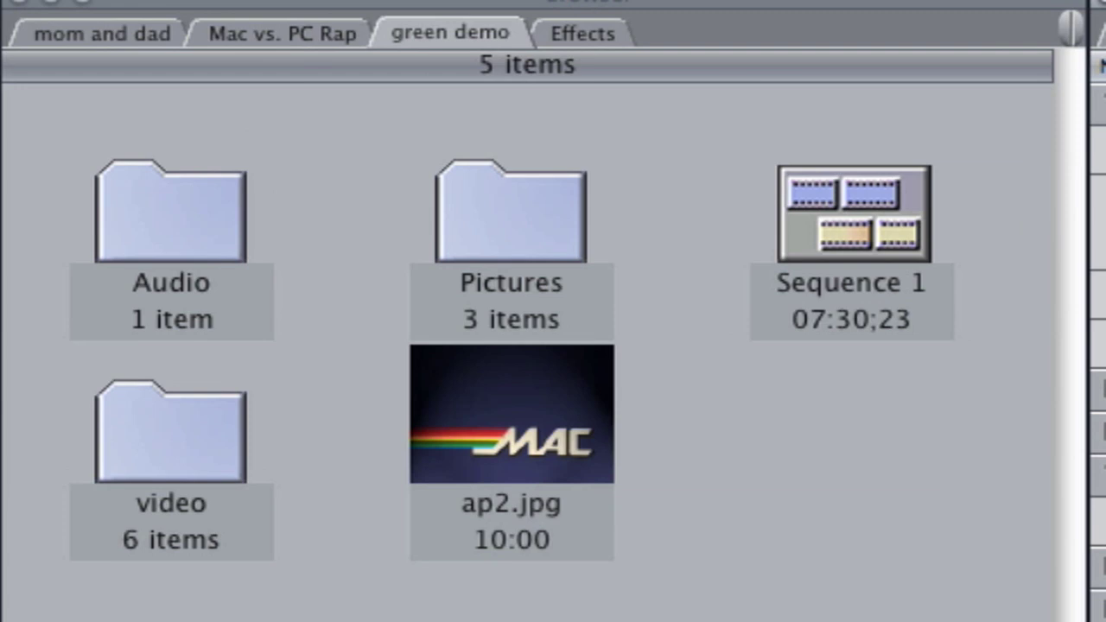
# - Drop The Beginning is the End is the Beginning.mp3 from the Audio bin onto A3/A4
pyautogui.doubleClick(188, 214)
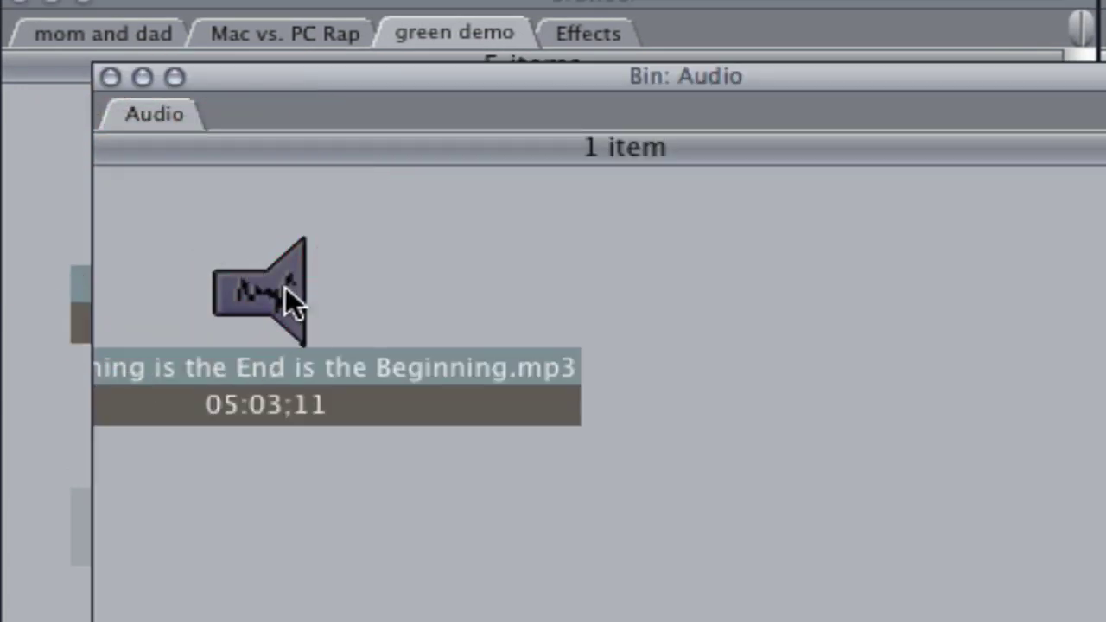
pyautogui.moveTo(272, 287); pyautogui.dragTo(249, 450)
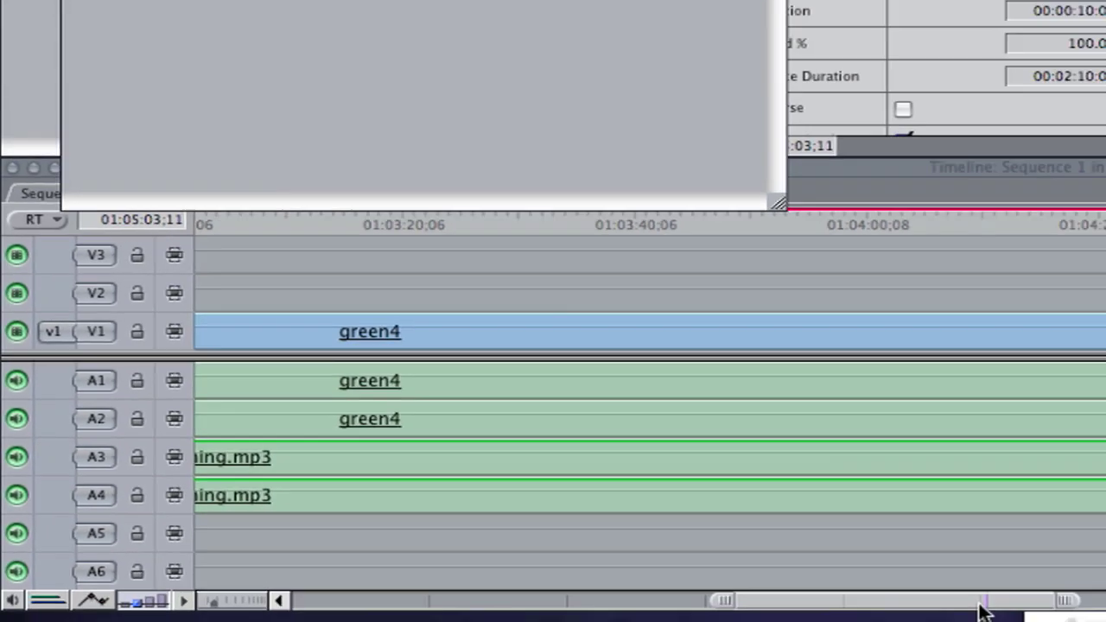
pyautogui.click(1078, 604)
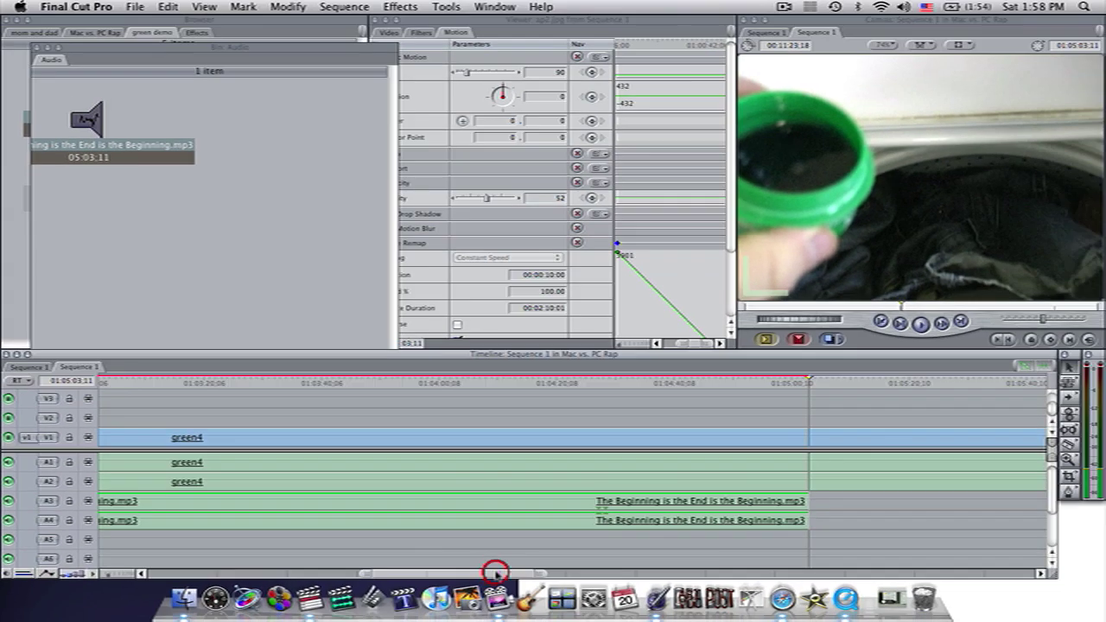
pyautogui.moveTo(495, 572); pyautogui.dragTo(281, 567)
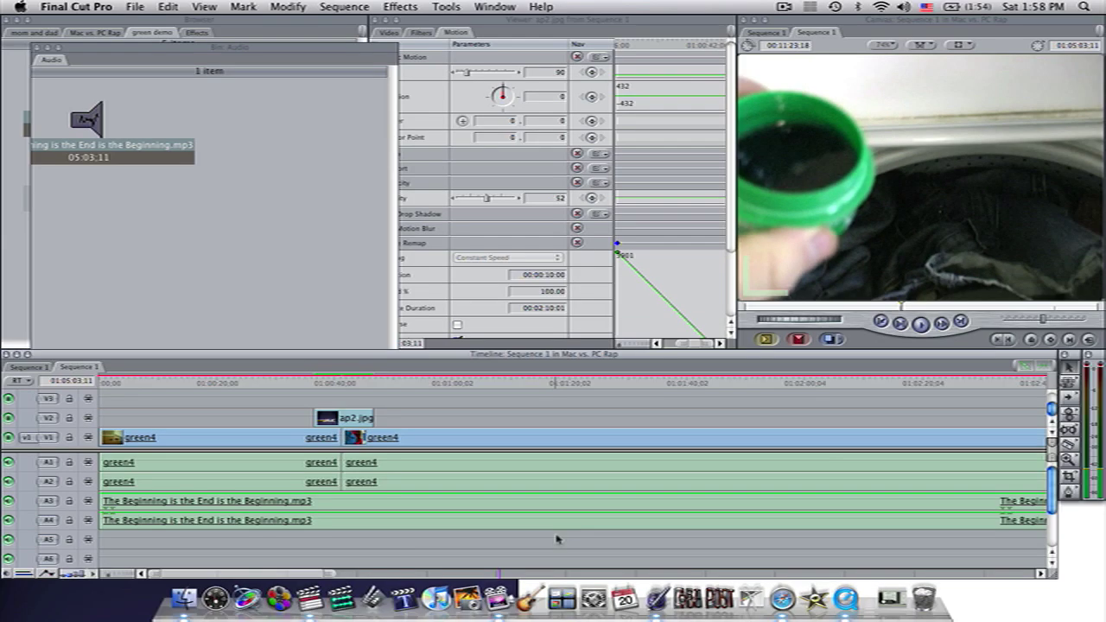
# - Cut the music at the slippers frame, 01:01:12;25, and delete the part after it
pyautogui.click(562, 520)
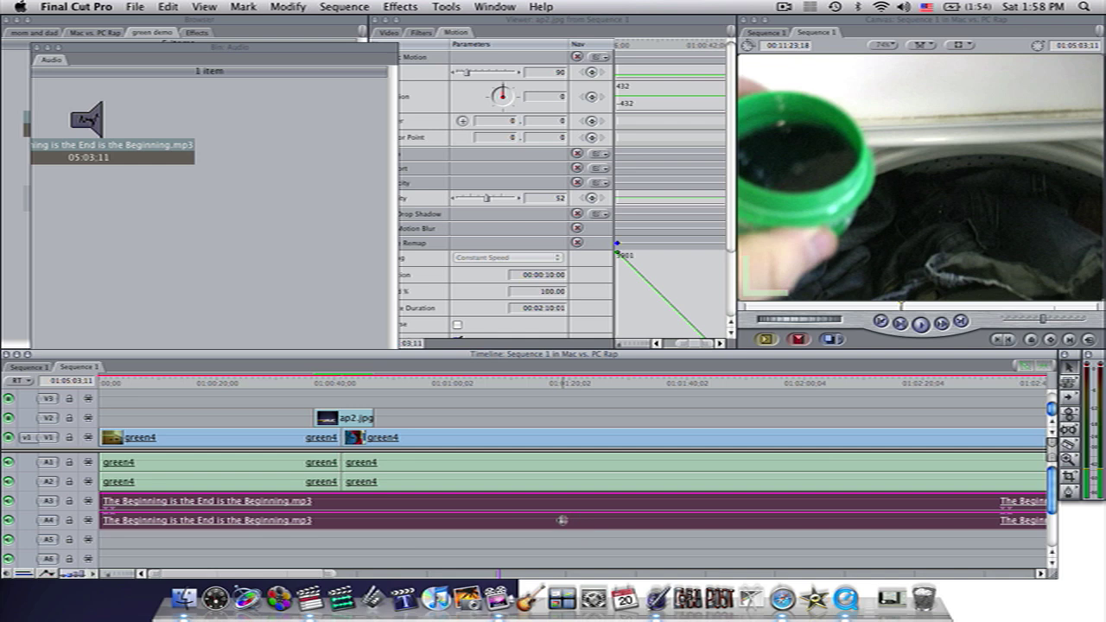
pyautogui.click(527, 381)
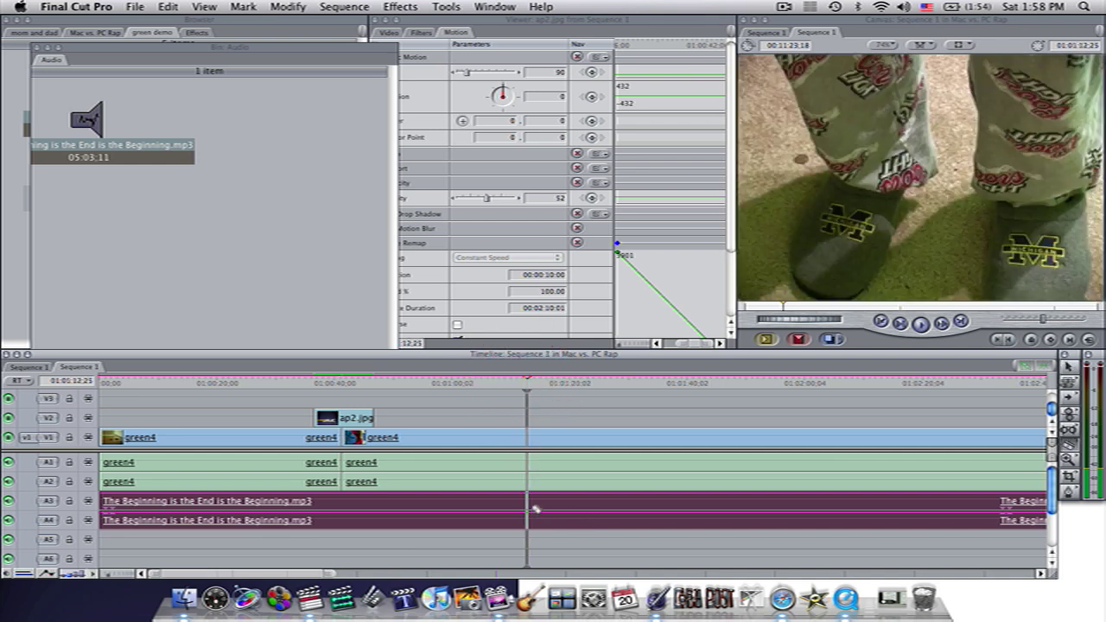
pyautogui.click(528, 503)
pyautogui.press('a')
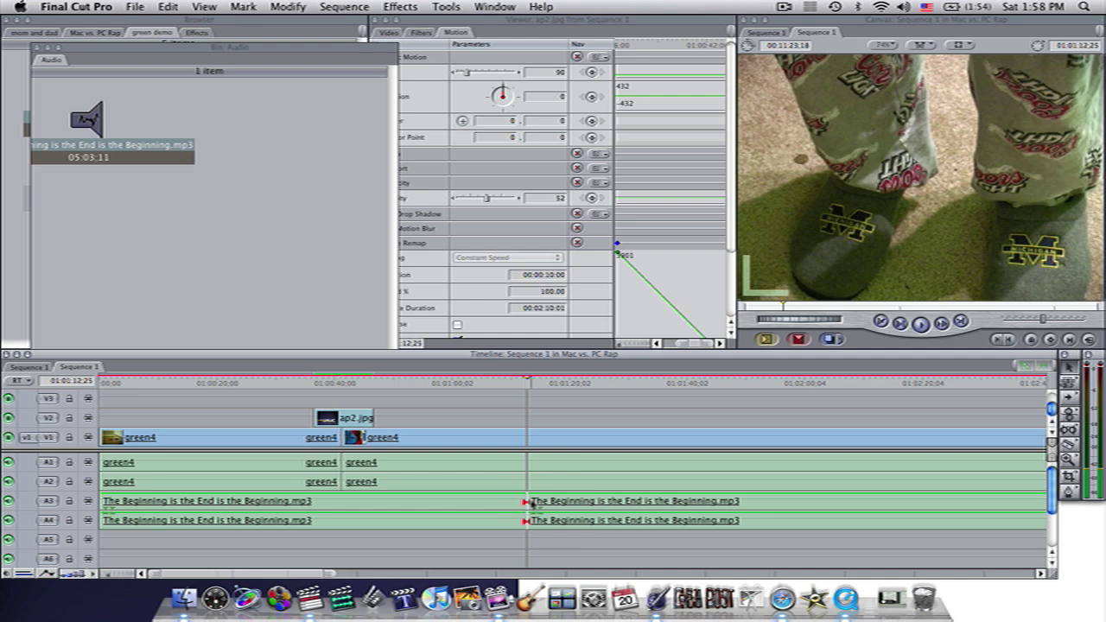
pyautogui.click(555, 500)
pyautogui.press('Delete')
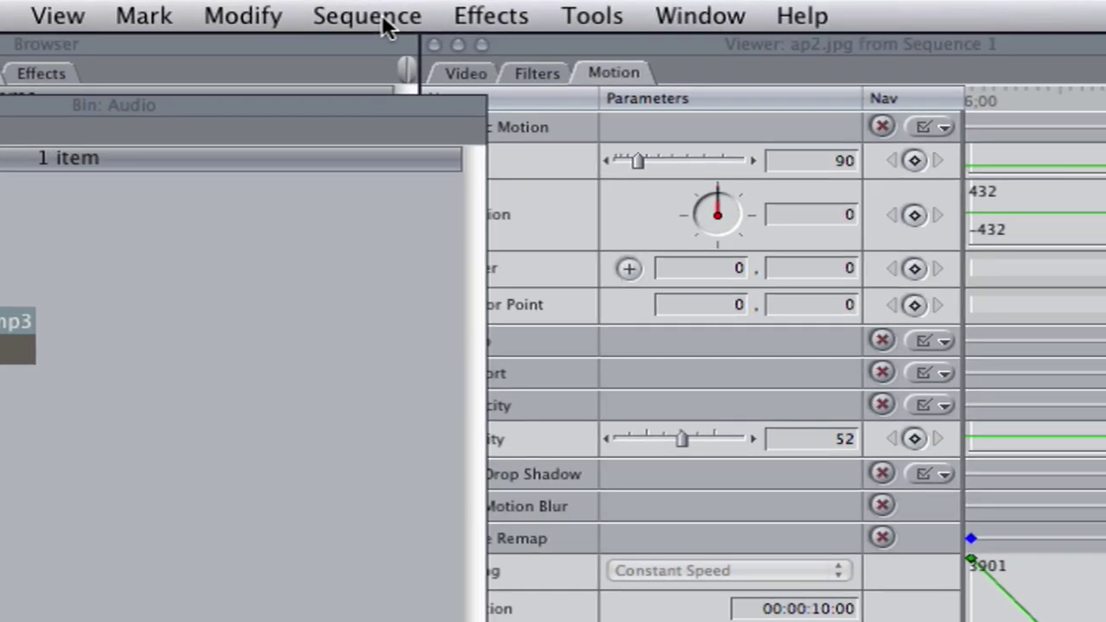
# - Render video and audio for the whole sequence with Sequence > Render All > Both
pyautogui.click(353, 11)
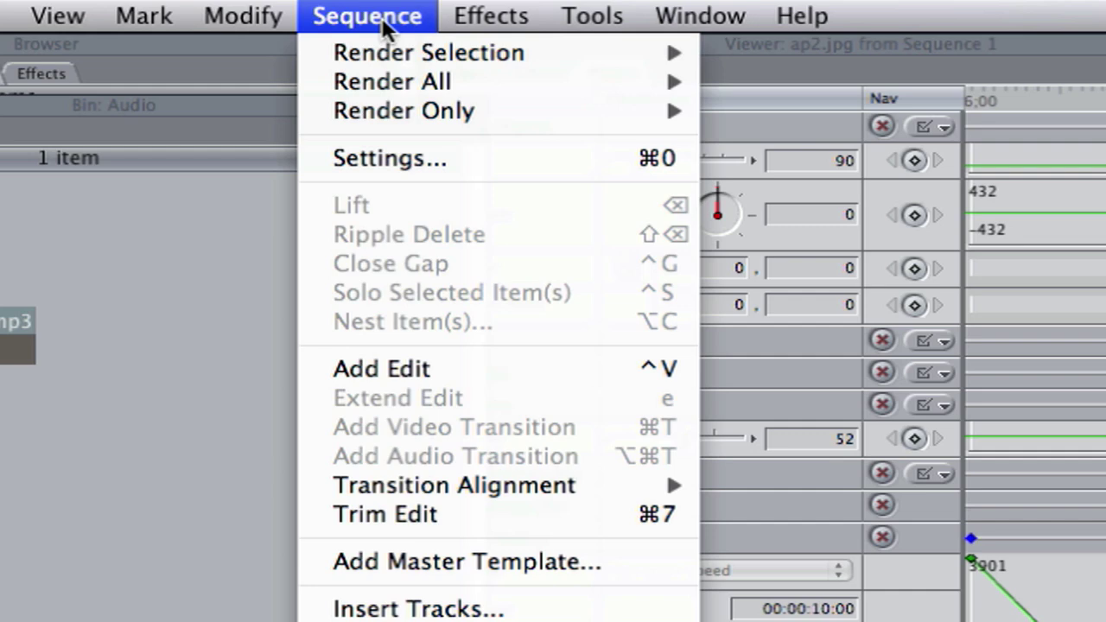
pyautogui.moveTo(384, 84)
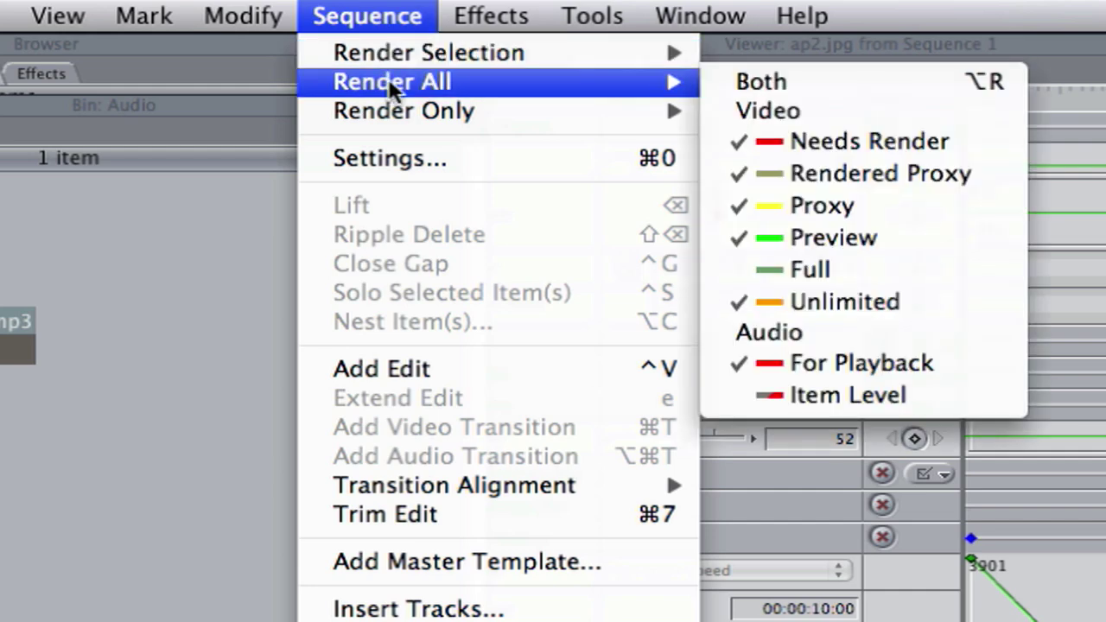
pyautogui.click(726, 84)
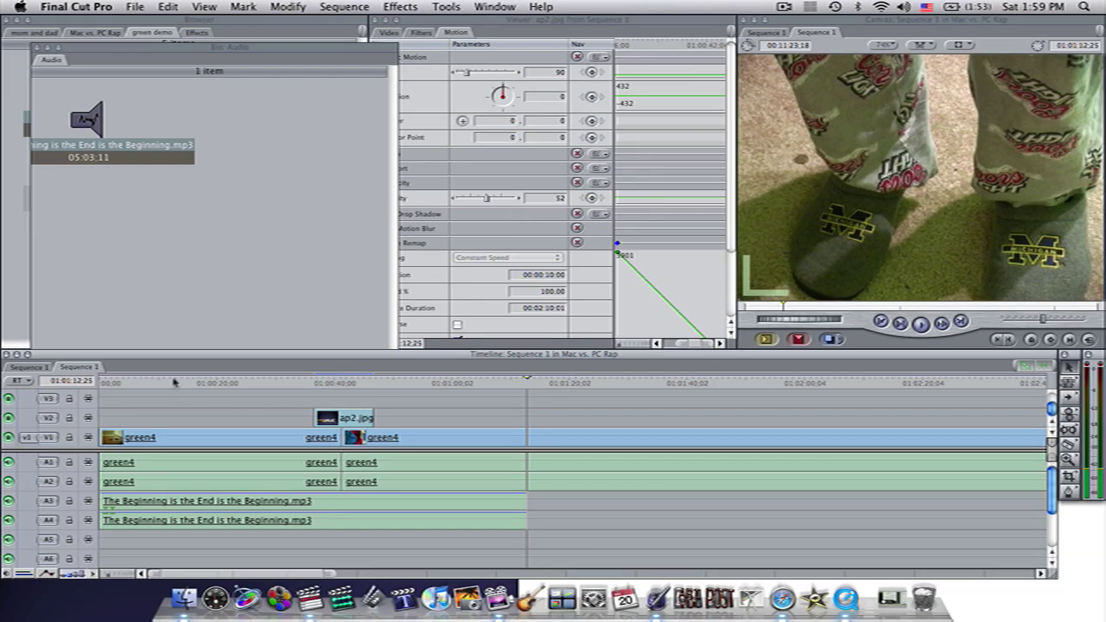
# - Play the sequence from near its start and lock the V1 video track
pyautogui.click(158, 383)
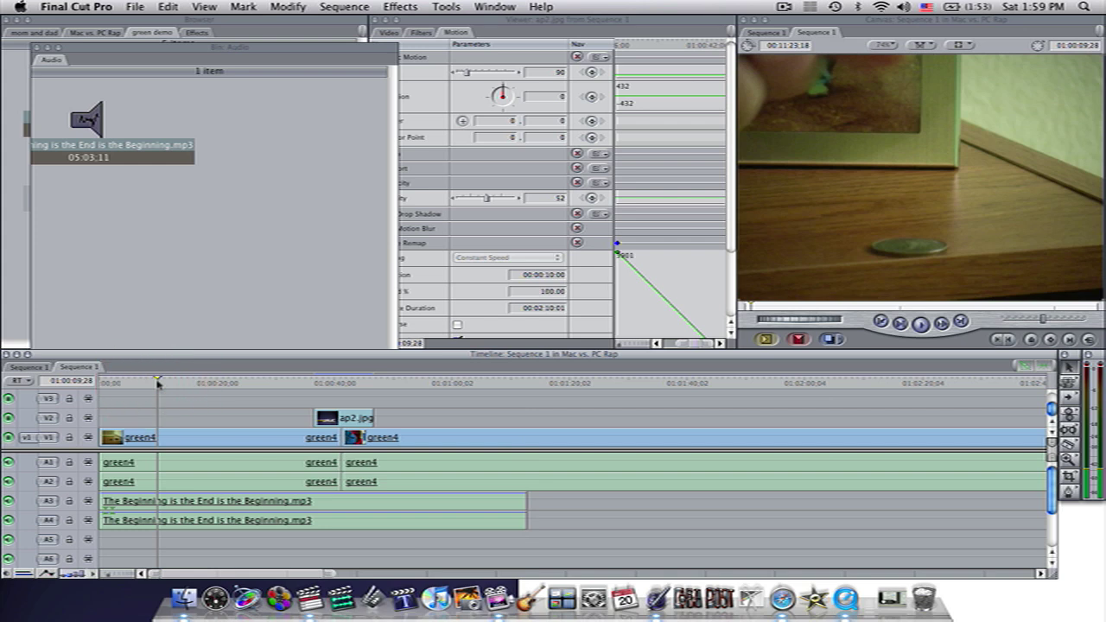
pyautogui.press('space')
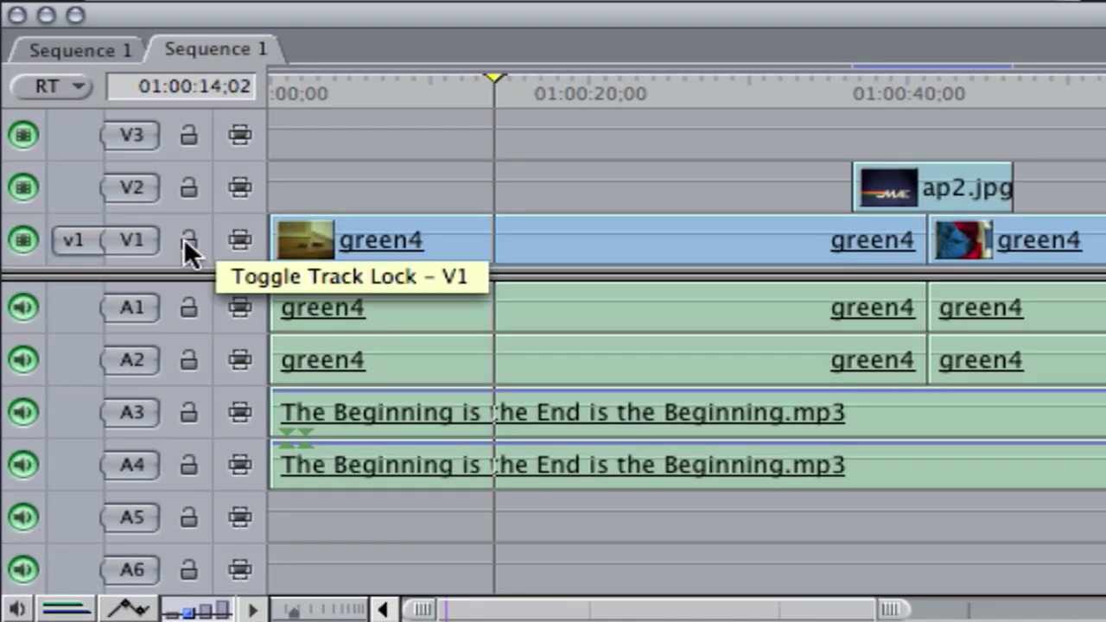
pyautogui.click(188, 238)
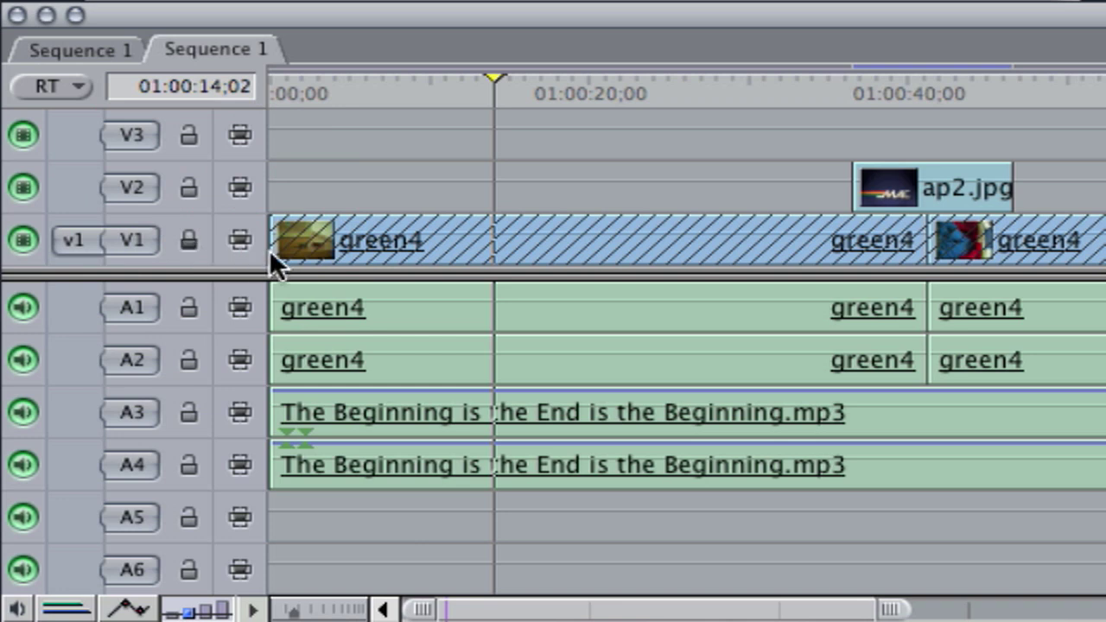
# - Delete the green4 audio clips on A1 and A2, then undo to restore them
pyautogui.click(435, 311)
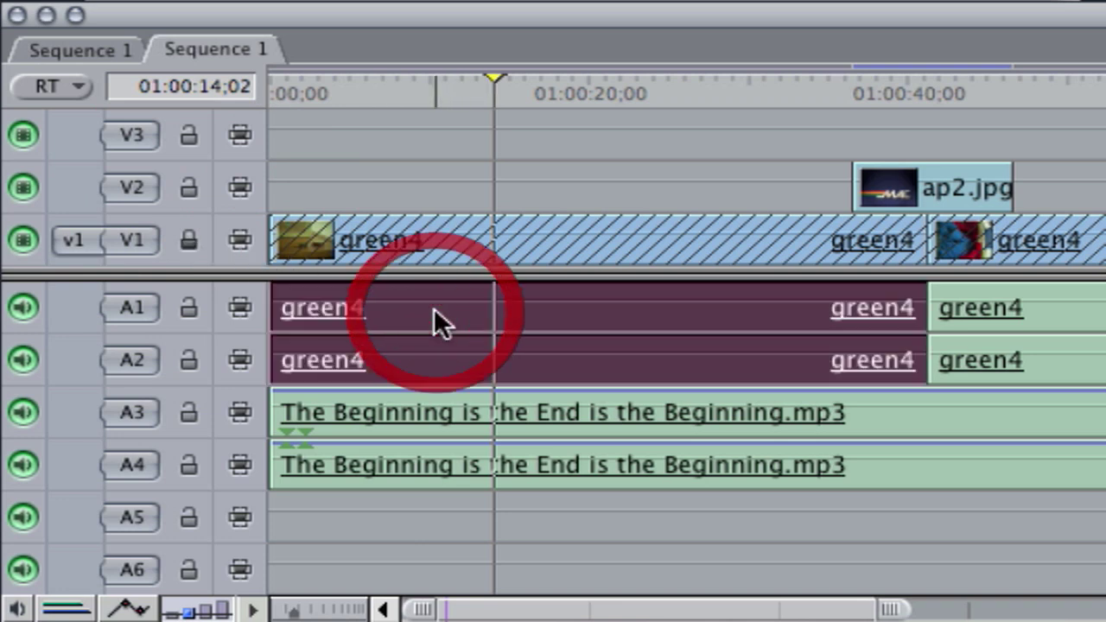
pyautogui.press('Delete')
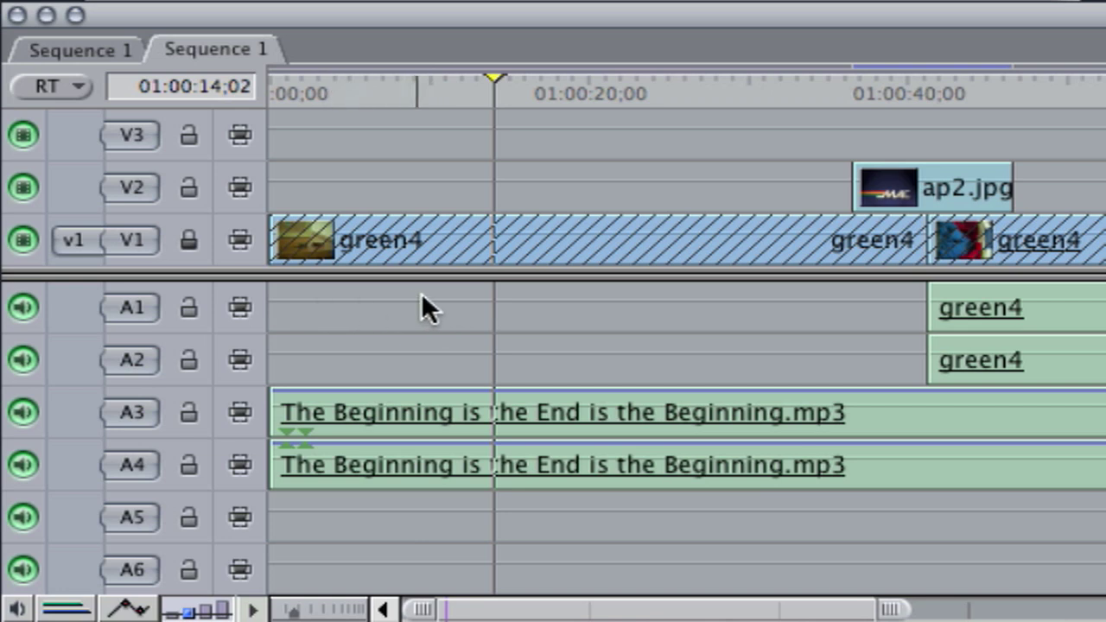
pyautogui.click(1097, 327)
pyautogui.press('Delete')
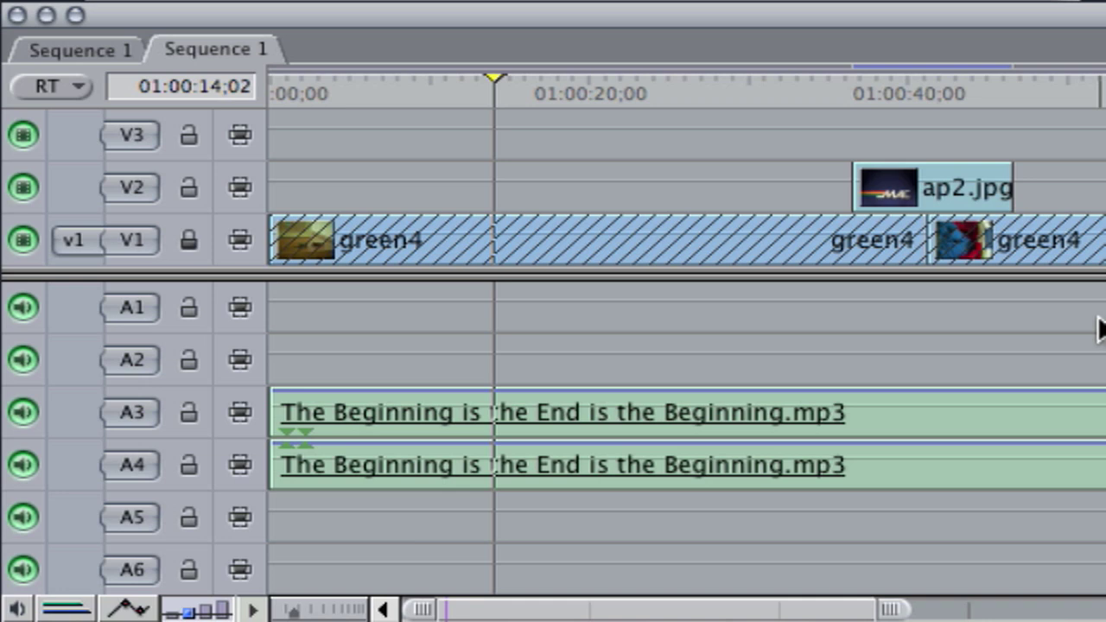
pyautogui.press('super+z')
pyautogui.press('super+z')
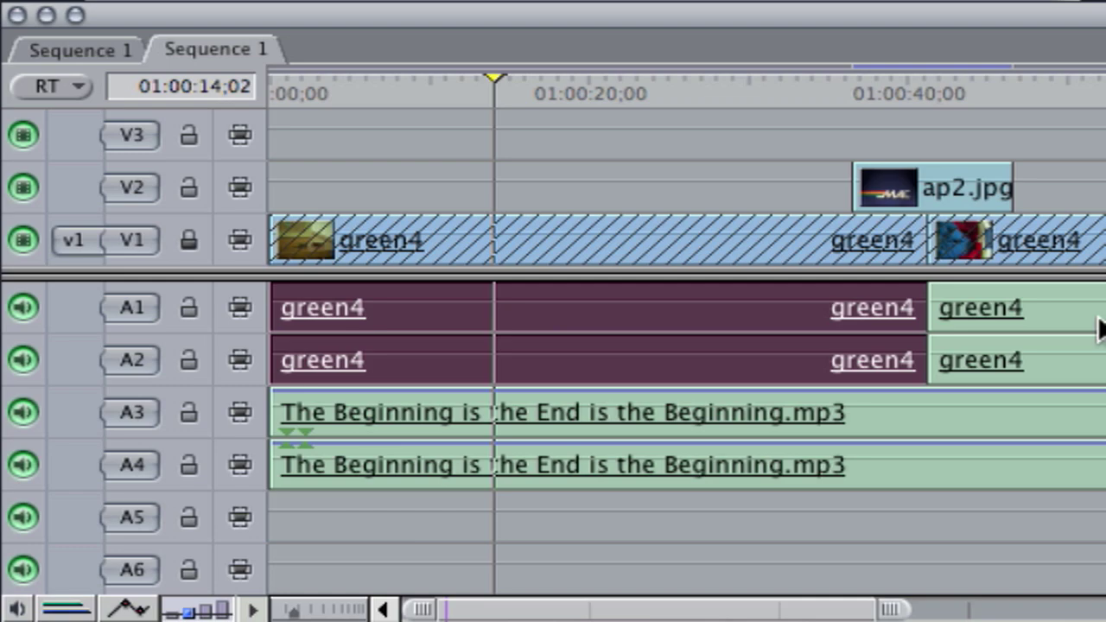
pyautogui.click(618, 186)
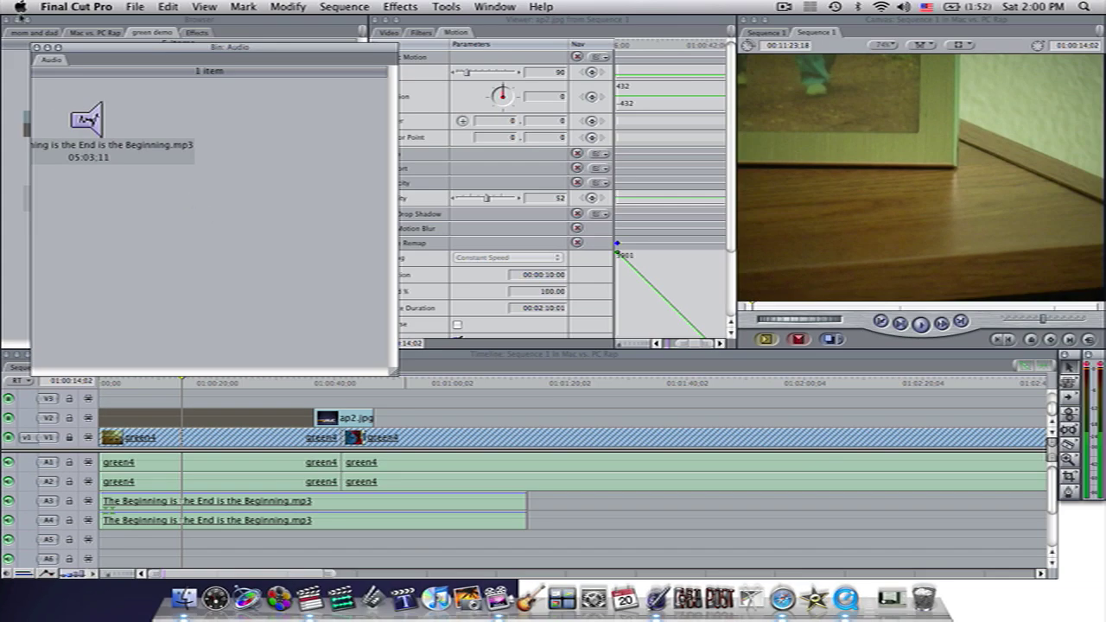
# - Close the Audio bin, unlock V1, and drop Video Filters' Color Corrector onto the first green4 clip
pyautogui.click(36, 48)
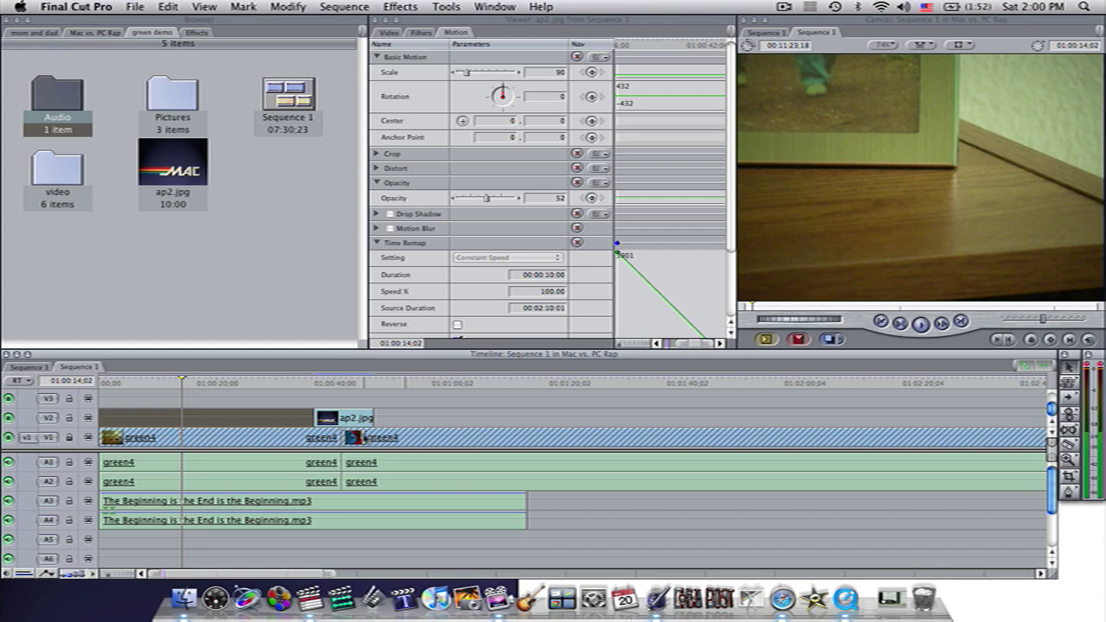
pyautogui.click(70, 437)
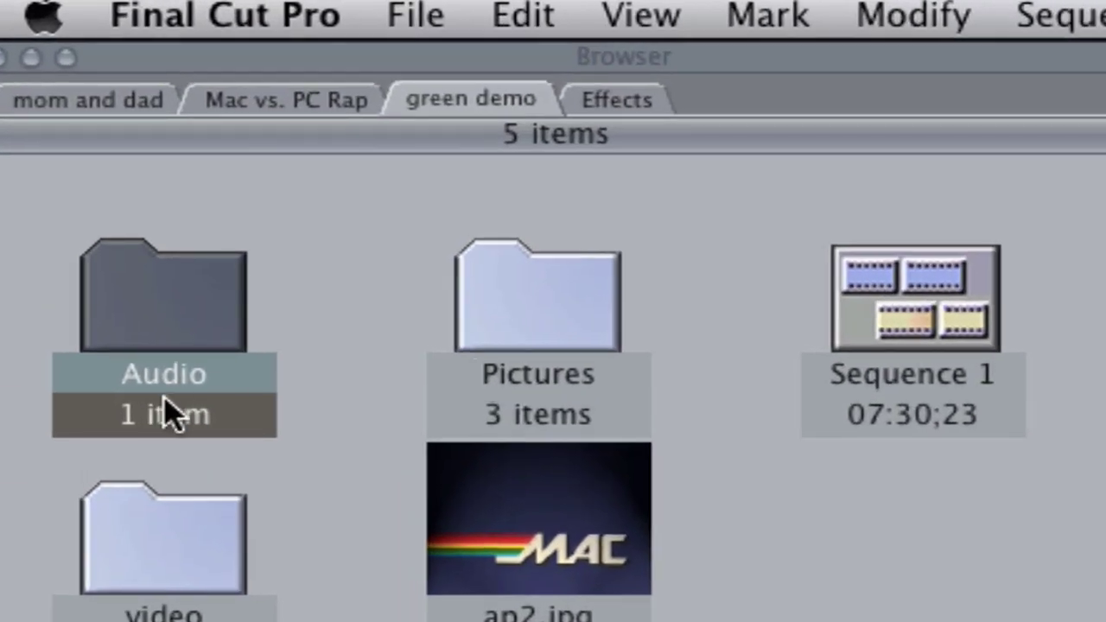
pyautogui.click(613, 101)
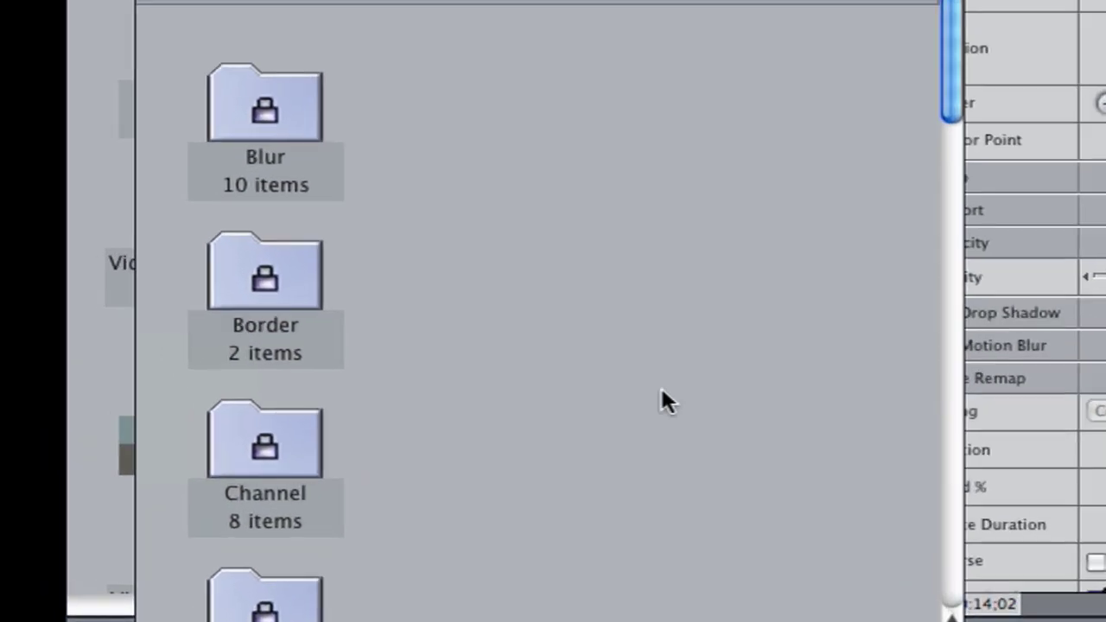
pyautogui.scroll(-5, 557, 410)
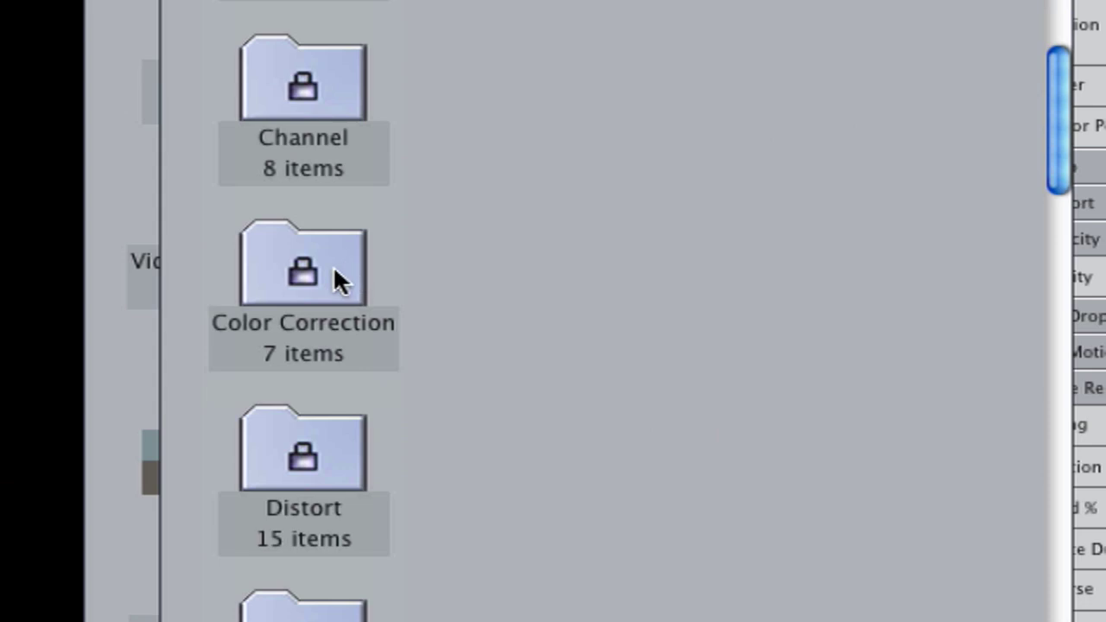
pyautogui.doubleClick(309, 268)
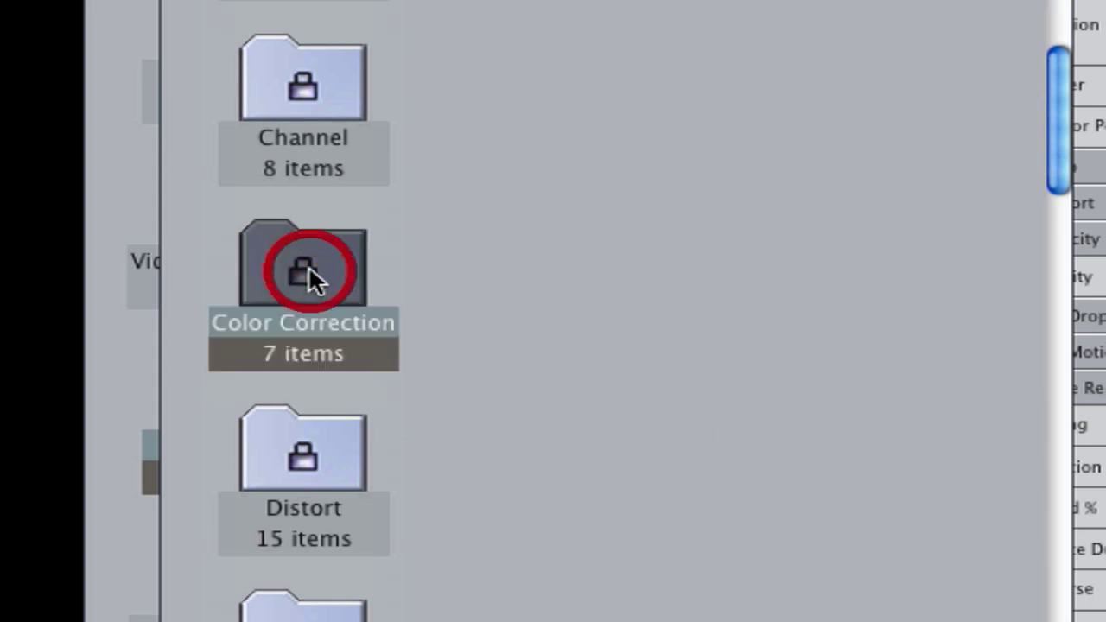
pyautogui.moveTo(342, 305); pyautogui.dragTo(582, 373)
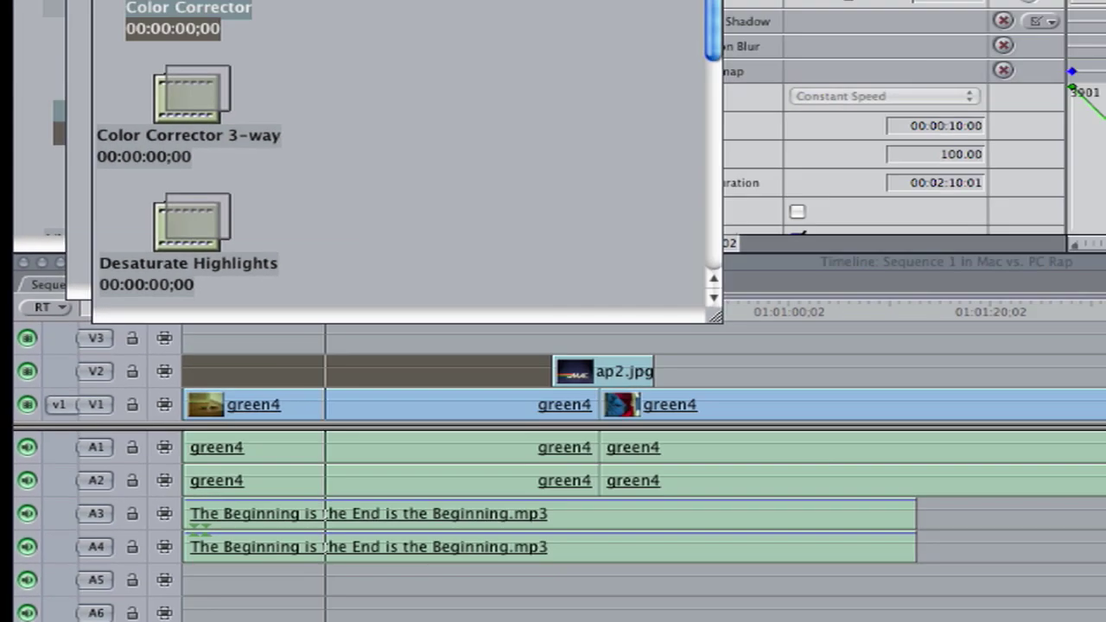
pyautogui.click(57, 55)
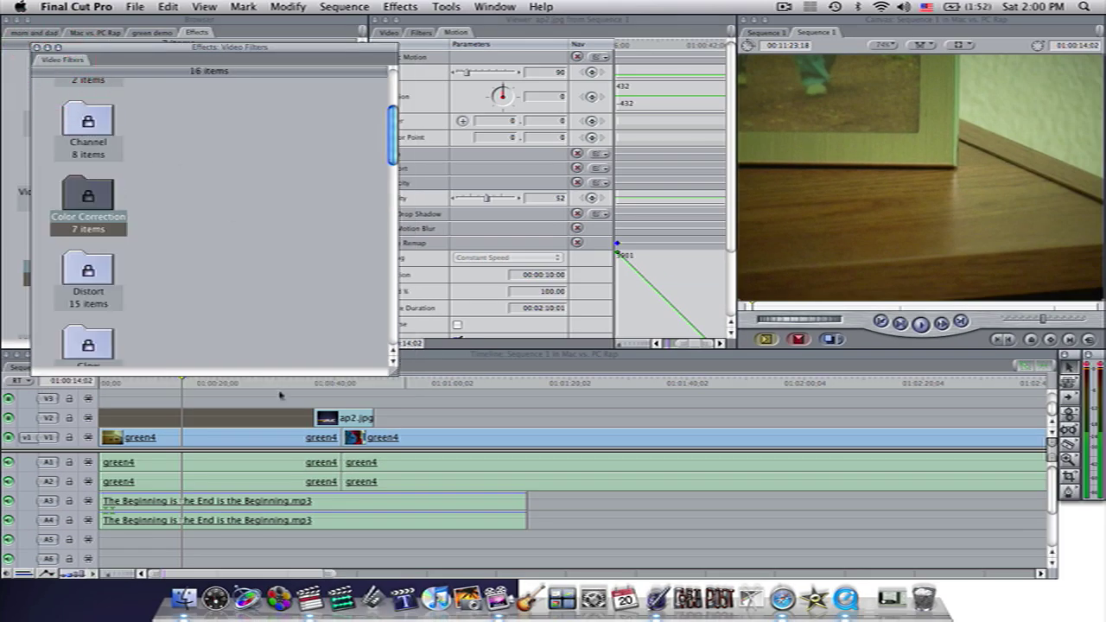
pyautogui.click(36, 48)
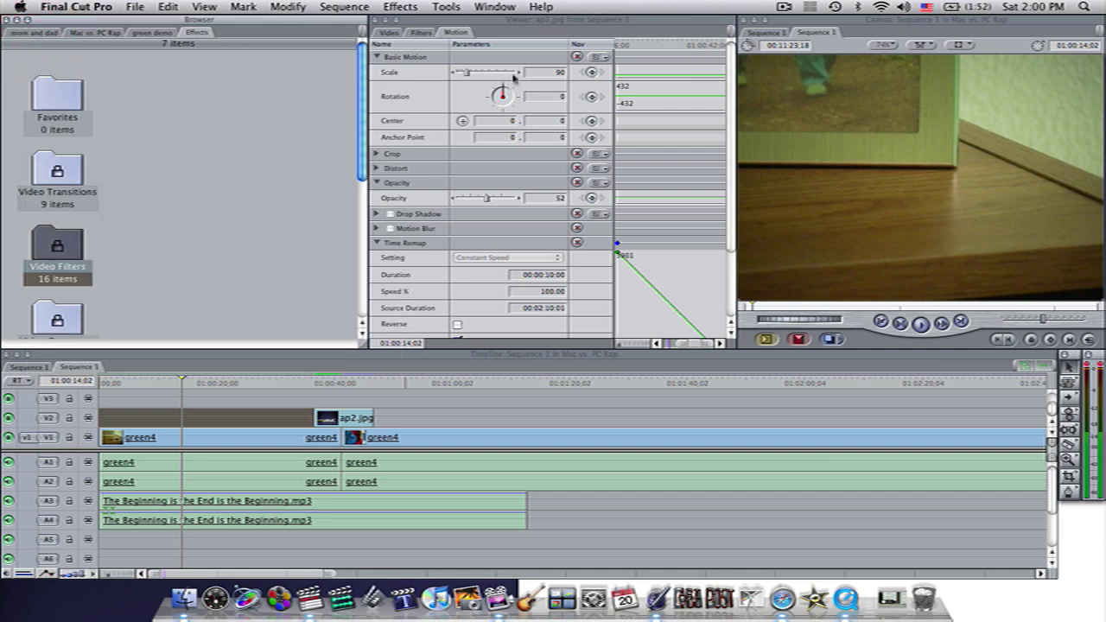
# - In green4's Color Corrector, lower saturation, darken blacks, and brighten mids and whites
pyautogui.doubleClick(236, 439)
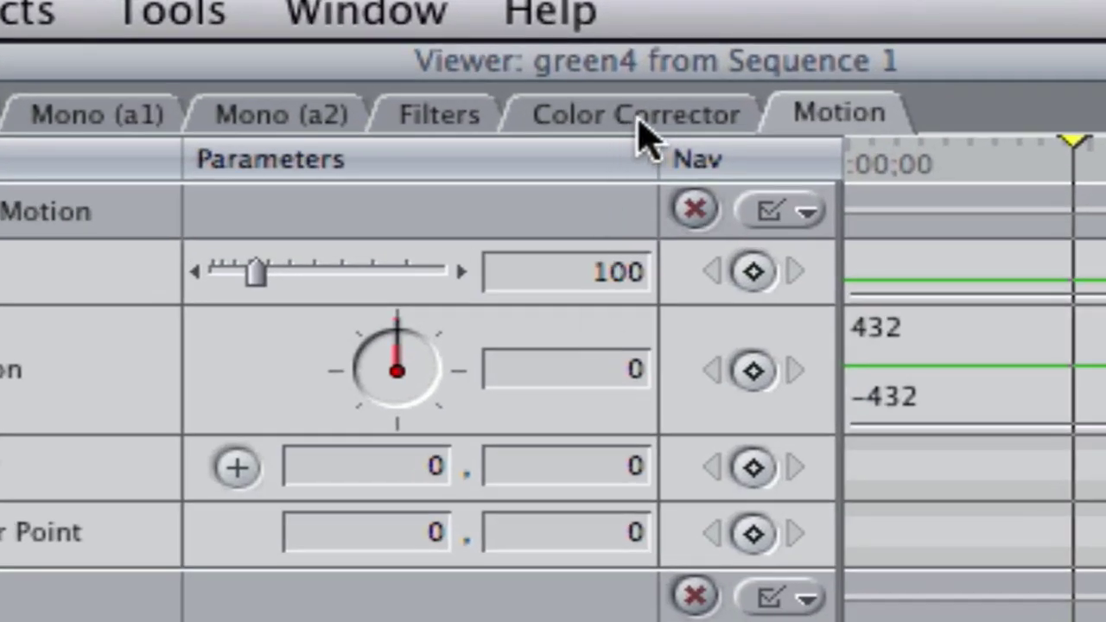
pyautogui.click(638, 121)
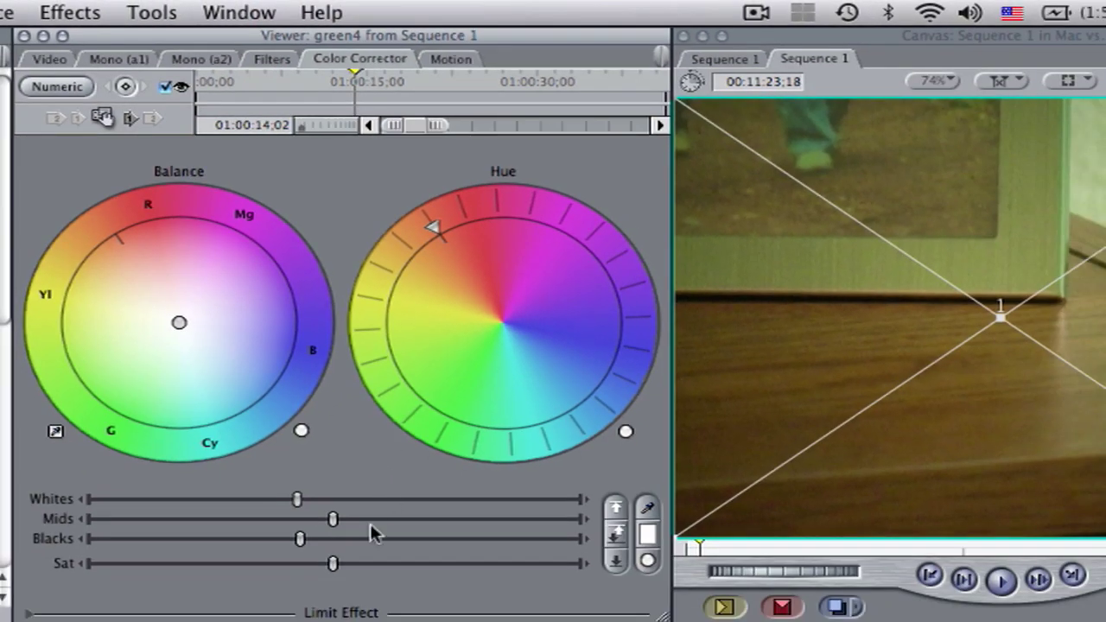
pyautogui.click(173, 563)
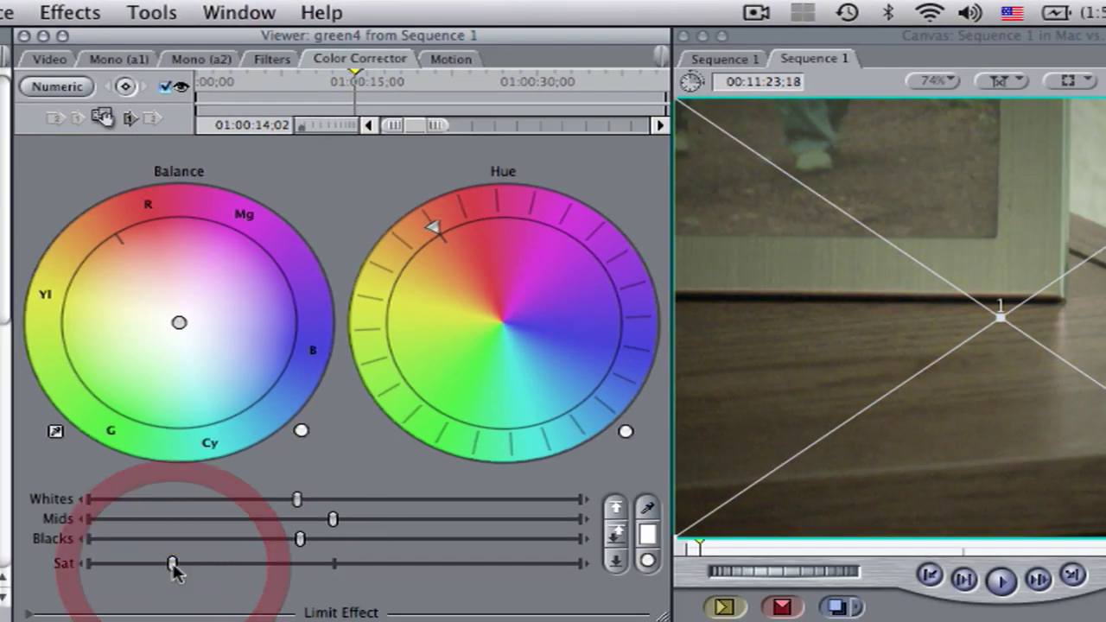
pyautogui.click(227, 538)
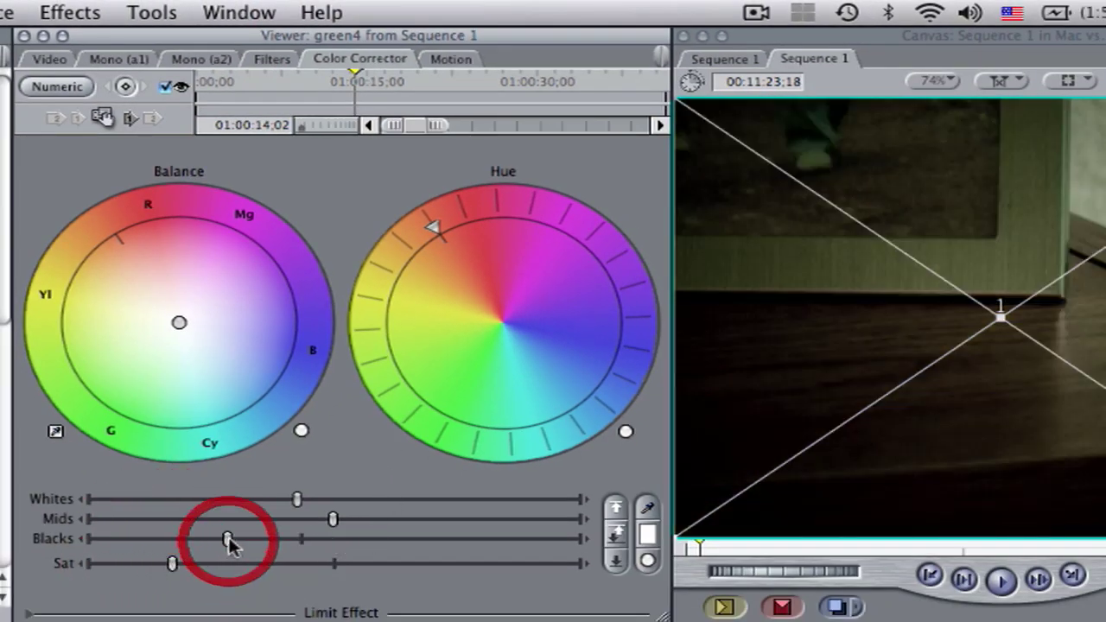
pyautogui.click(420, 520)
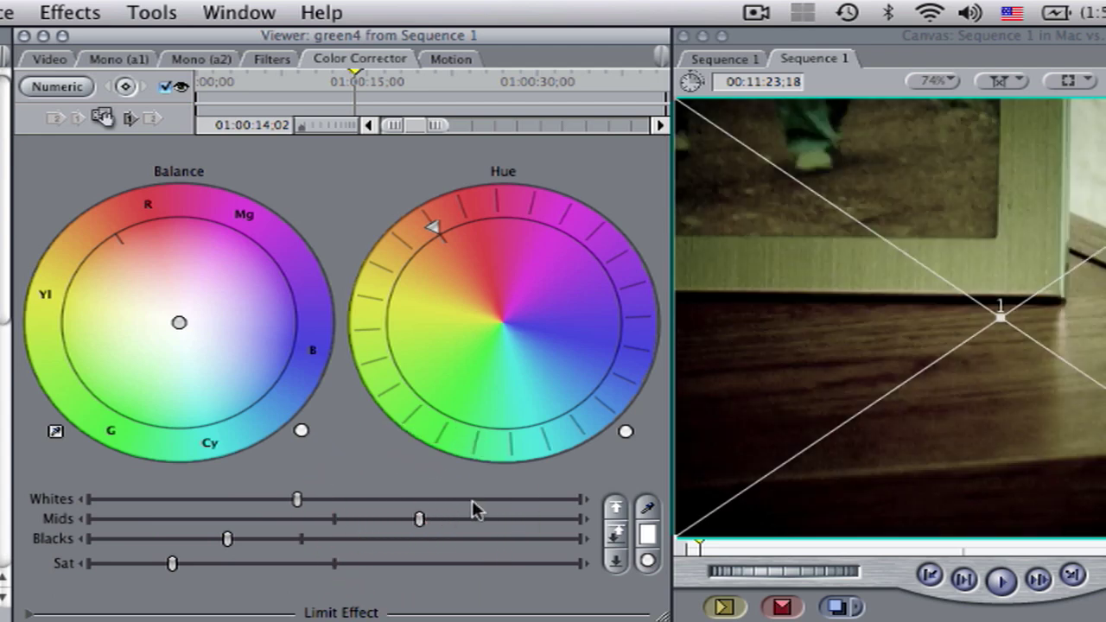
pyautogui.click(471, 501)
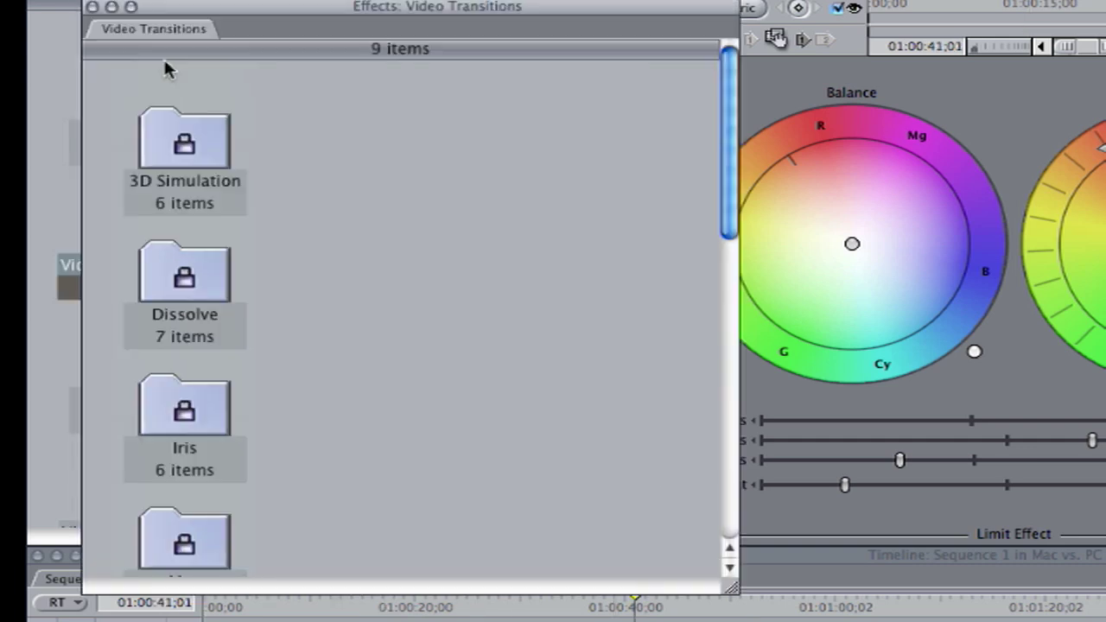
# - Drag Cross Dissolve from Video Transitions > Dissolve onto the V1 cut between the green4 clips
pyautogui.click(92, 7)
pyautogui.doubleClick(130, 223)
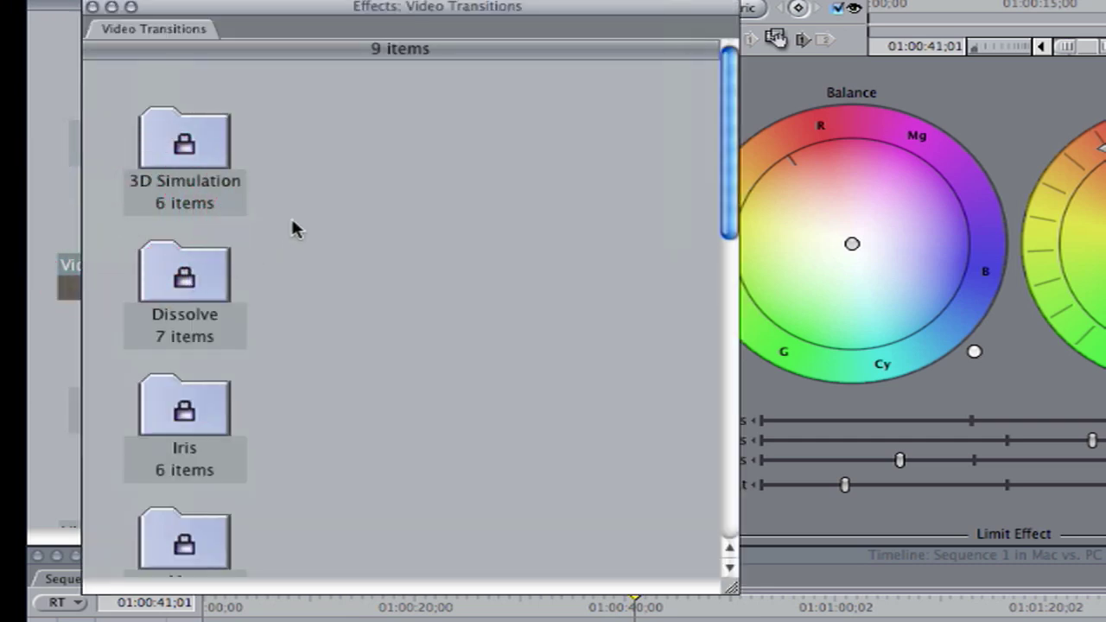
pyautogui.scroll(-5, 292, 228)
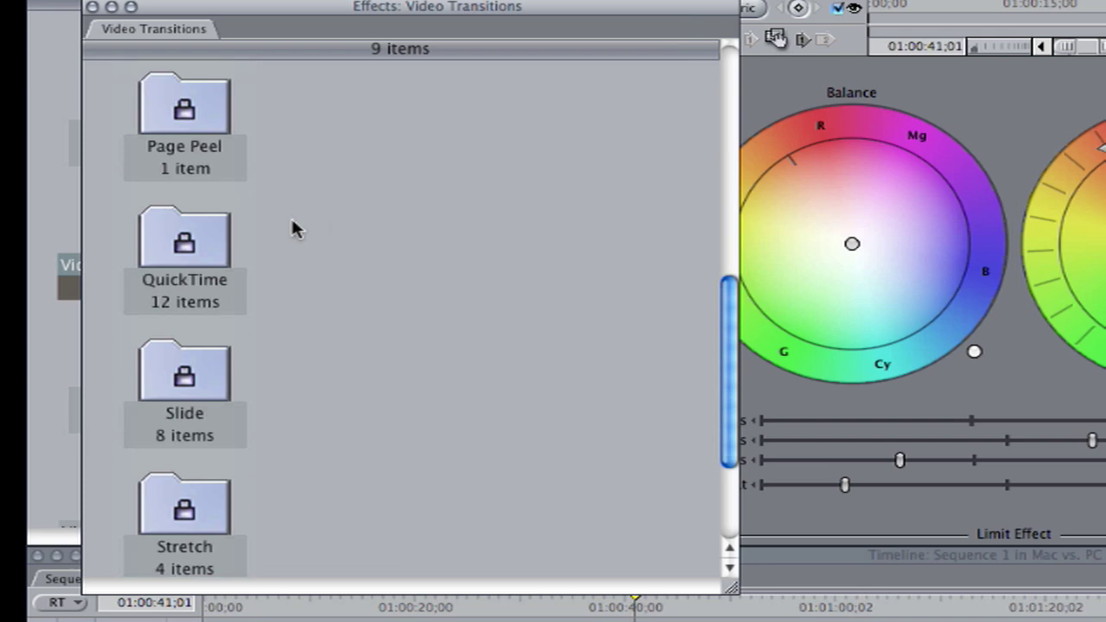
pyautogui.scroll(5, 296, 199)
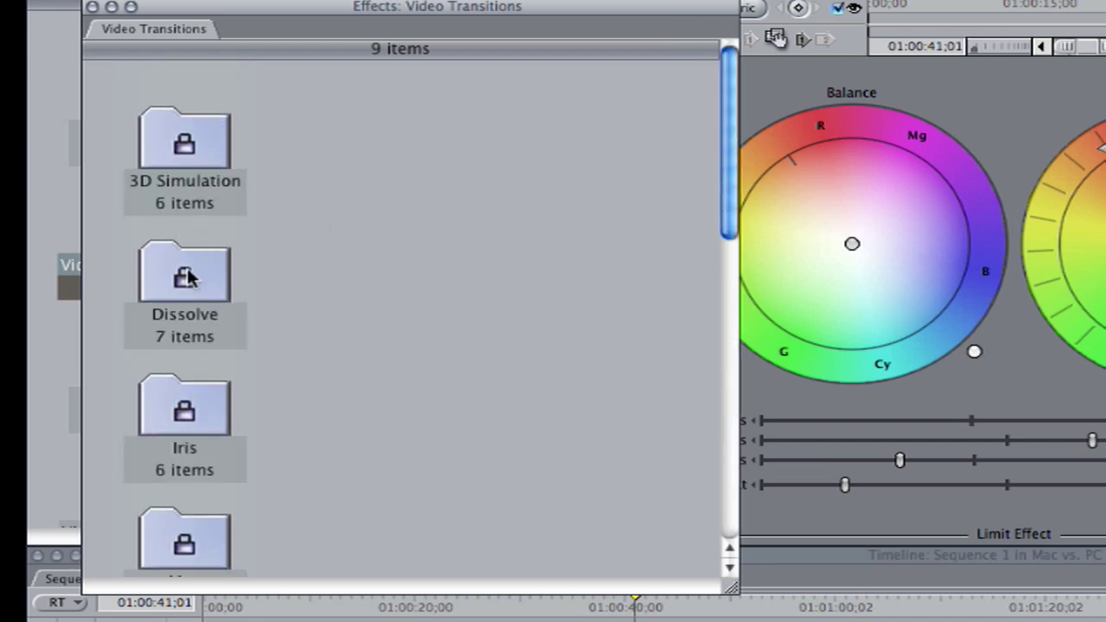
pyautogui.doubleClick(186, 275)
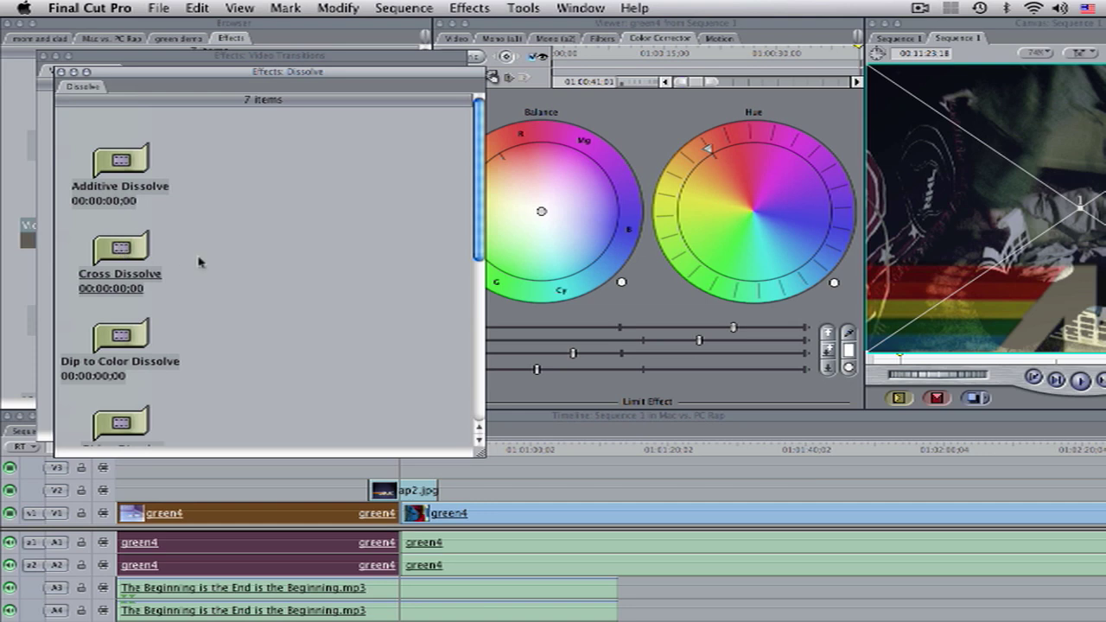
pyautogui.scroll(-3, 221, 273)
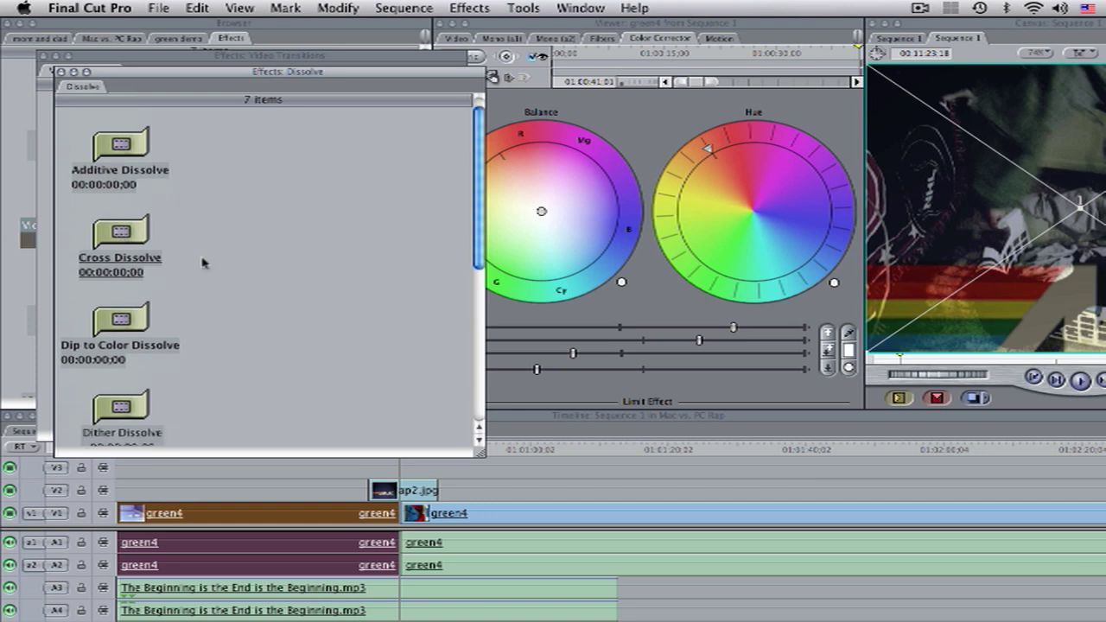
pyautogui.scroll(-1, 203, 263)
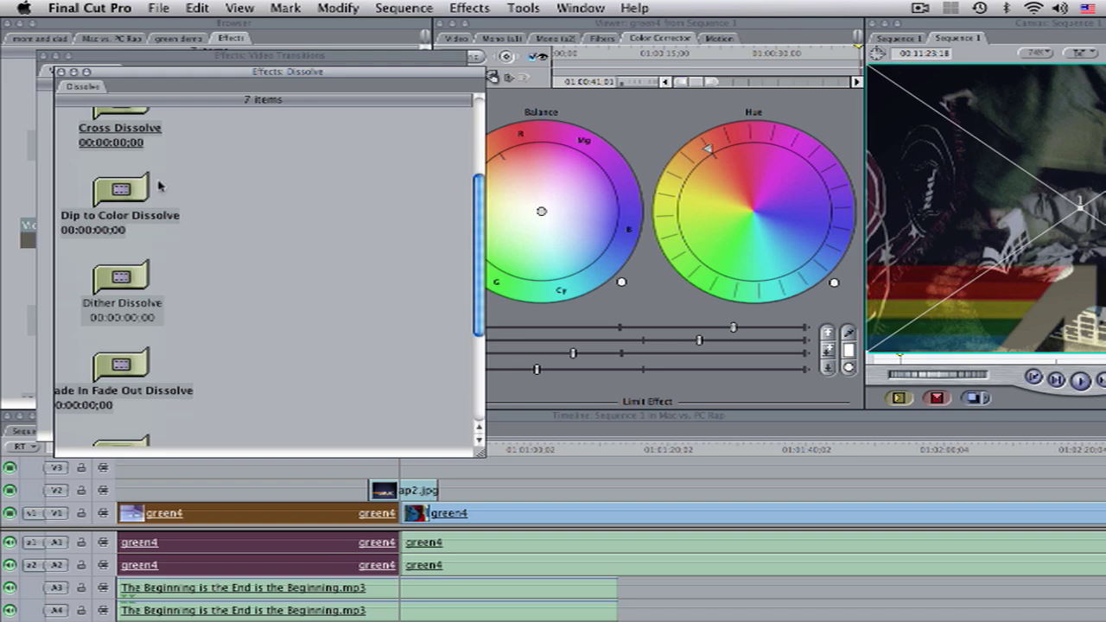
pyautogui.scroll(2, 155, 181)
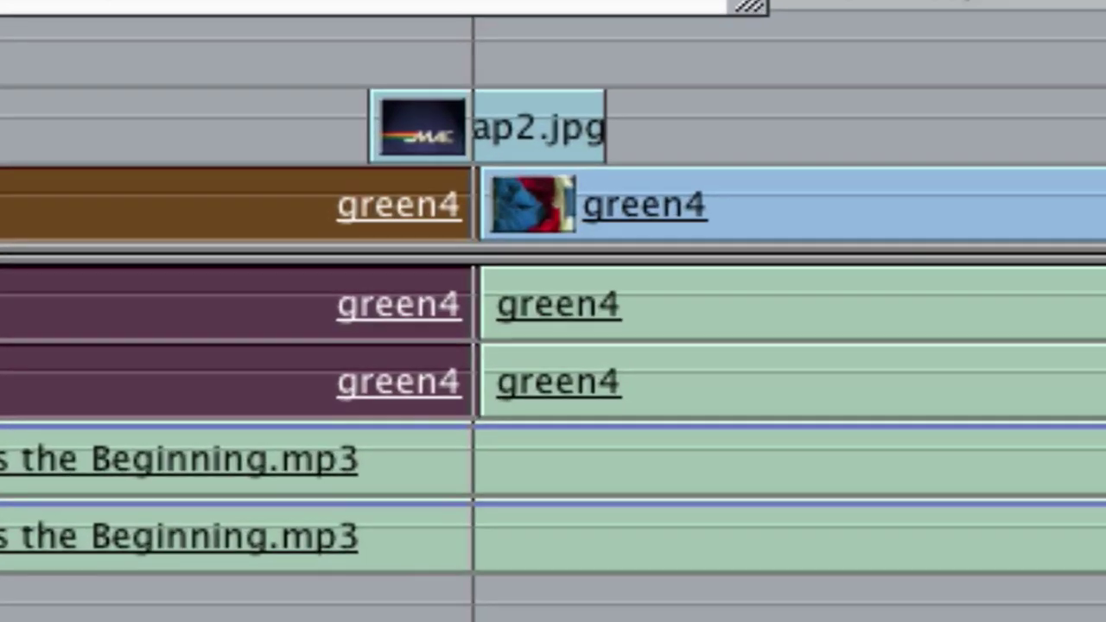
pyautogui.moveTo(21, 223); pyautogui.dragTo(420, 481)
pyautogui.moveTo(484, 253); pyautogui.dragTo(481, 203)
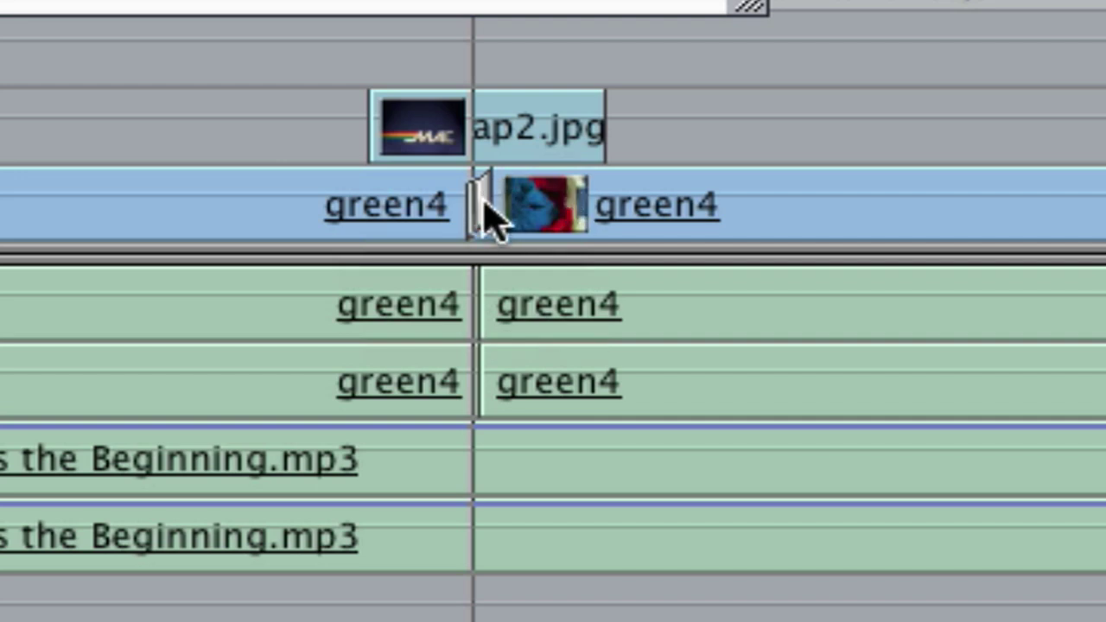
# - Set the Cross Dissolve duration to 00:00:05;00 and park the playhead just before it
pyautogui.doubleClick(484, 210)
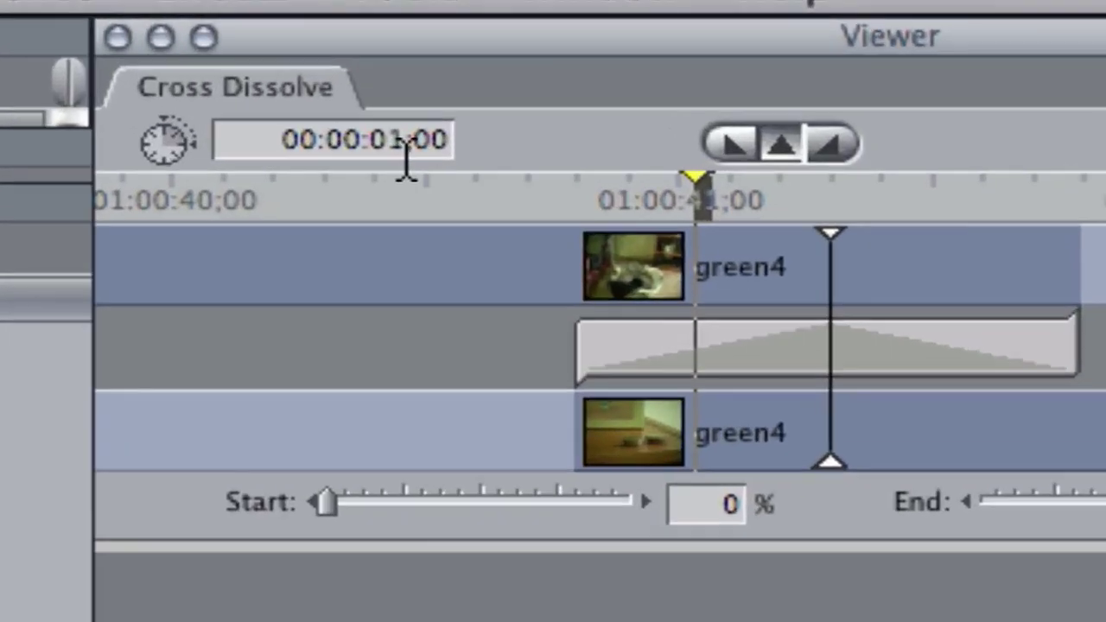
pyautogui.click(406, 159)
pyautogui.click(406, 160)
pyautogui.press('BackSpace')
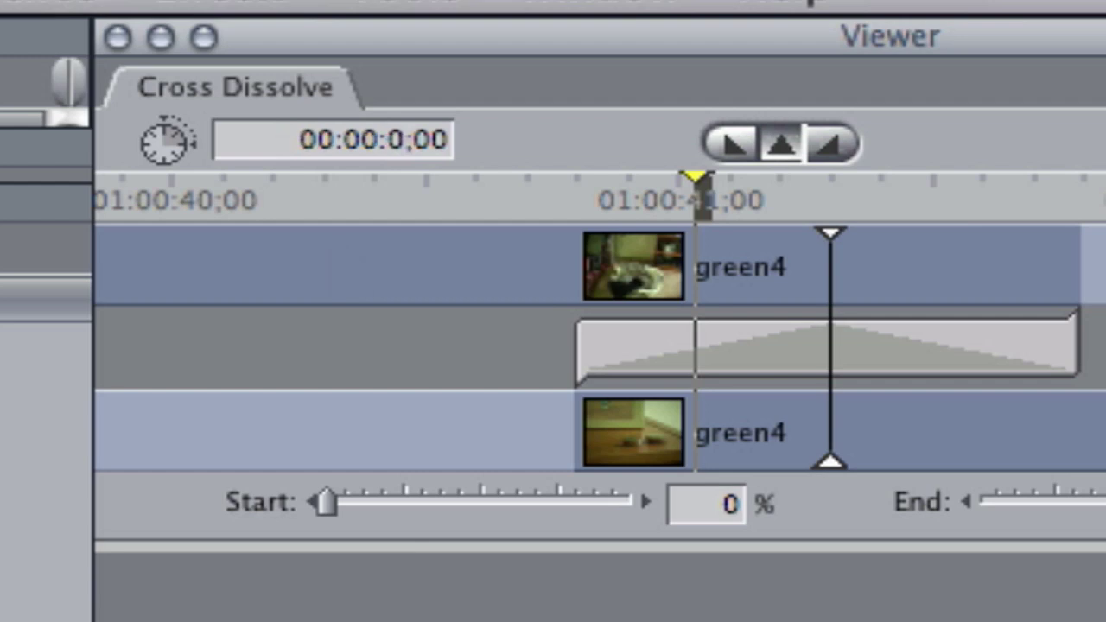
pyautogui.write('5')
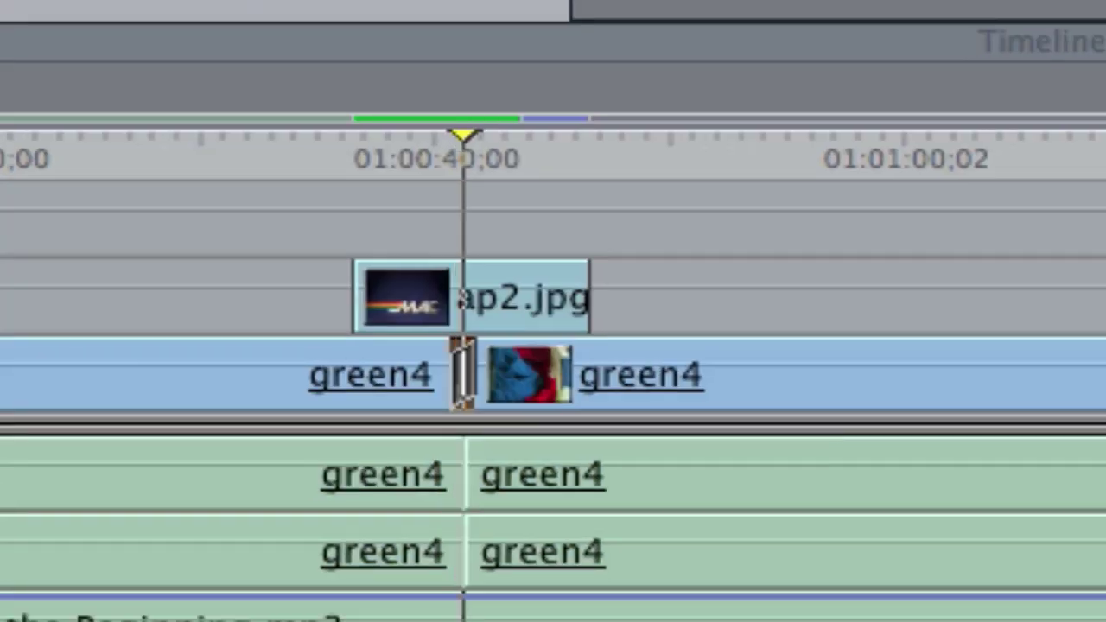
pyautogui.press('Return')
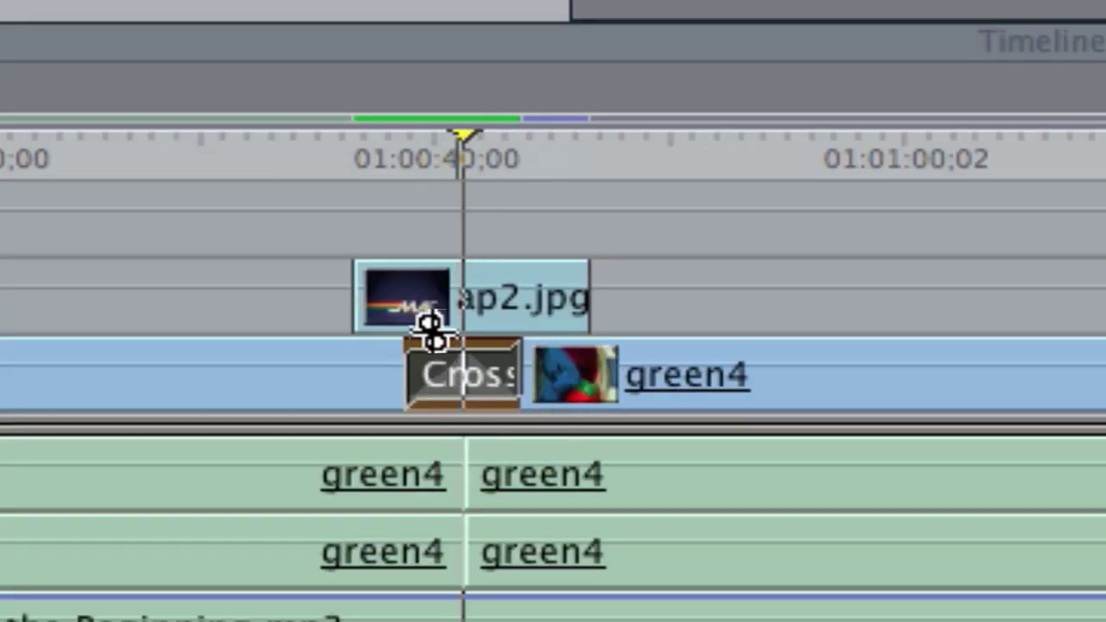
pyautogui.click(380, 143)
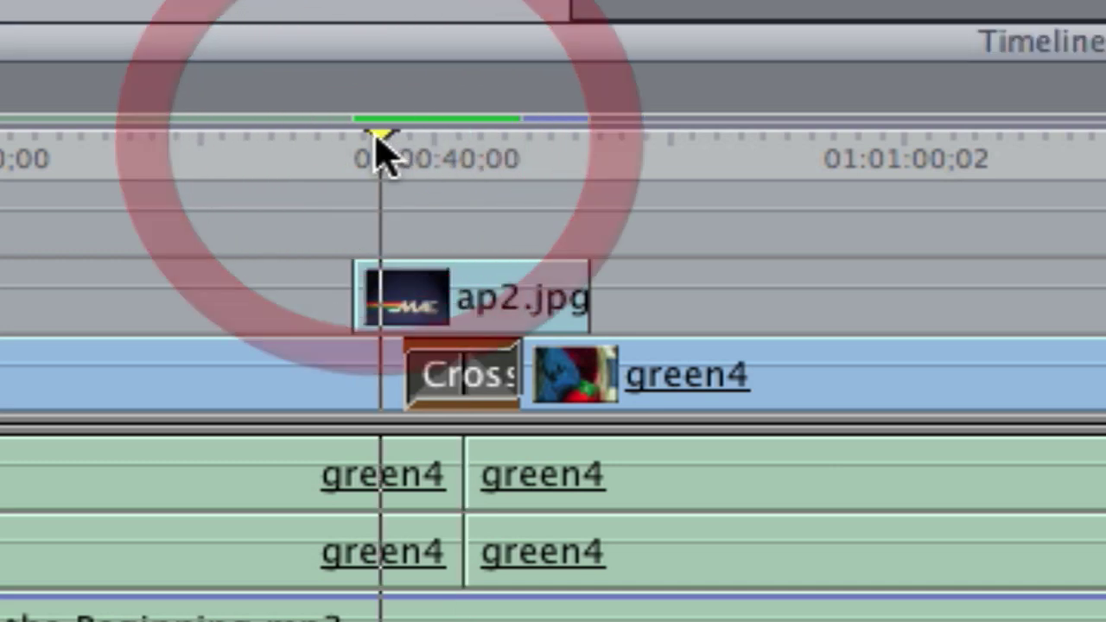
pyautogui.click(338, 145)
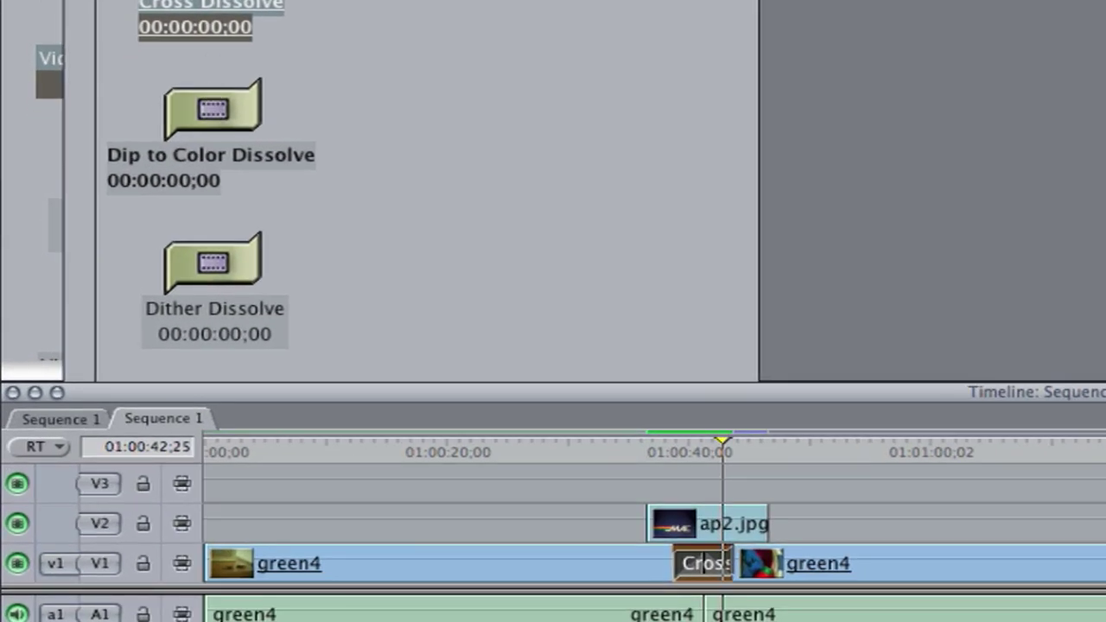
# - Drop Cross Dissolve on ap2.jpg's start and Fade In Fade Out Dissolve on its end
pyautogui.moveTo(211, 13); pyautogui.dragTo(648, 523)
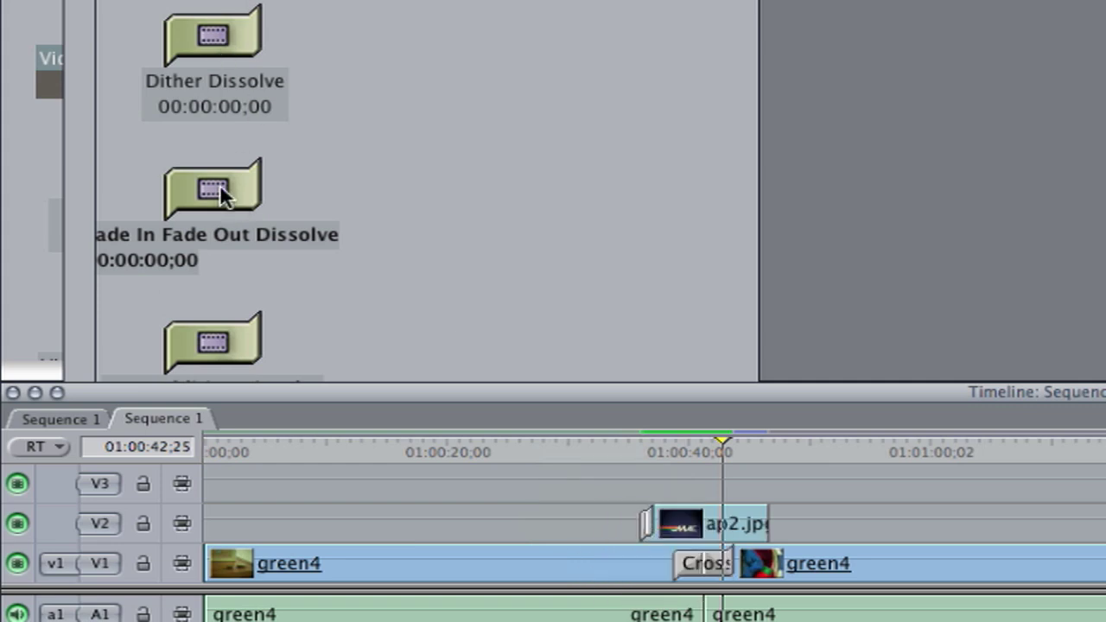
pyautogui.moveTo(220, 188)
pyautogui.mouseDown()
pyautogui.moveTo(580, 341)
pyautogui.moveTo(780, 517)
pyautogui.moveTo(764, 522)
pyautogui.mouseUp()
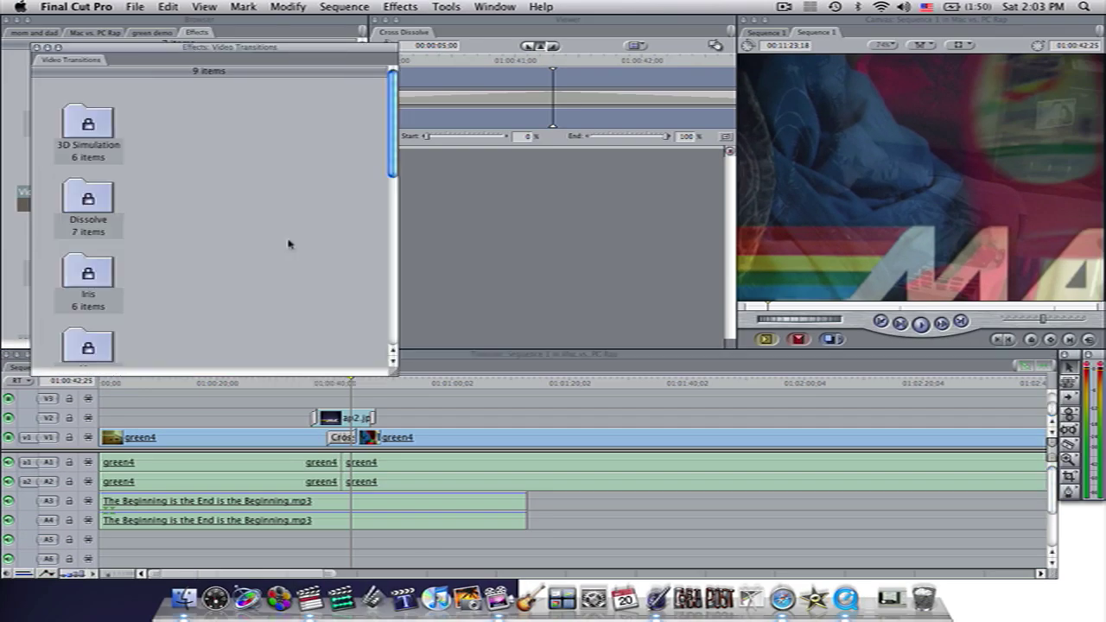
# - Close the Video Transitions window and play Sequence 1 from about 01:00:25;26
pyautogui.click(36, 48)
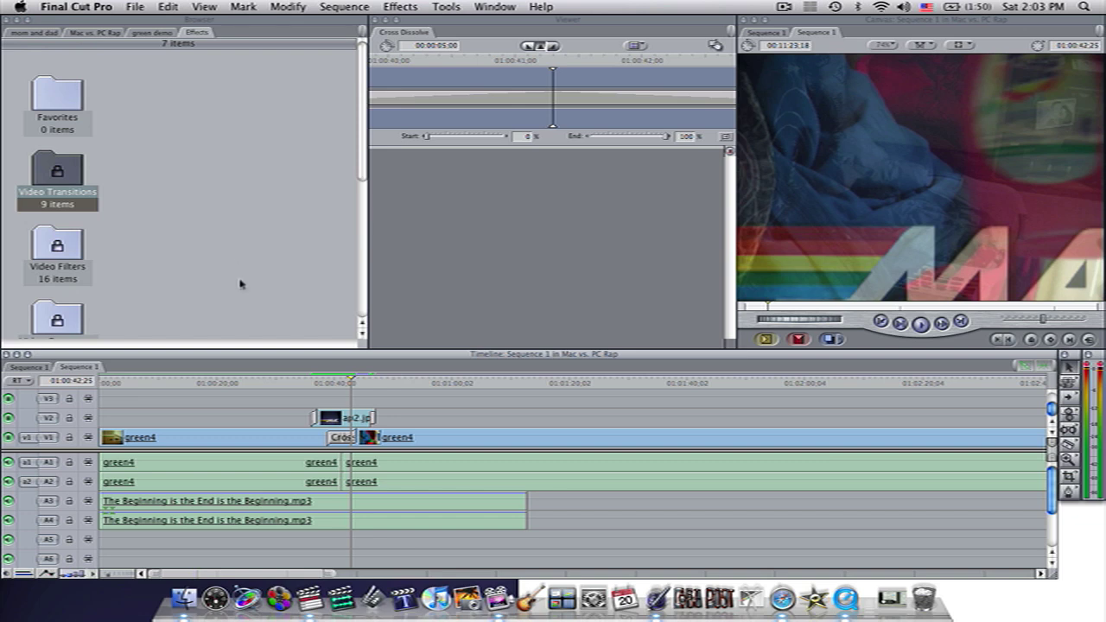
pyautogui.click(251, 386)
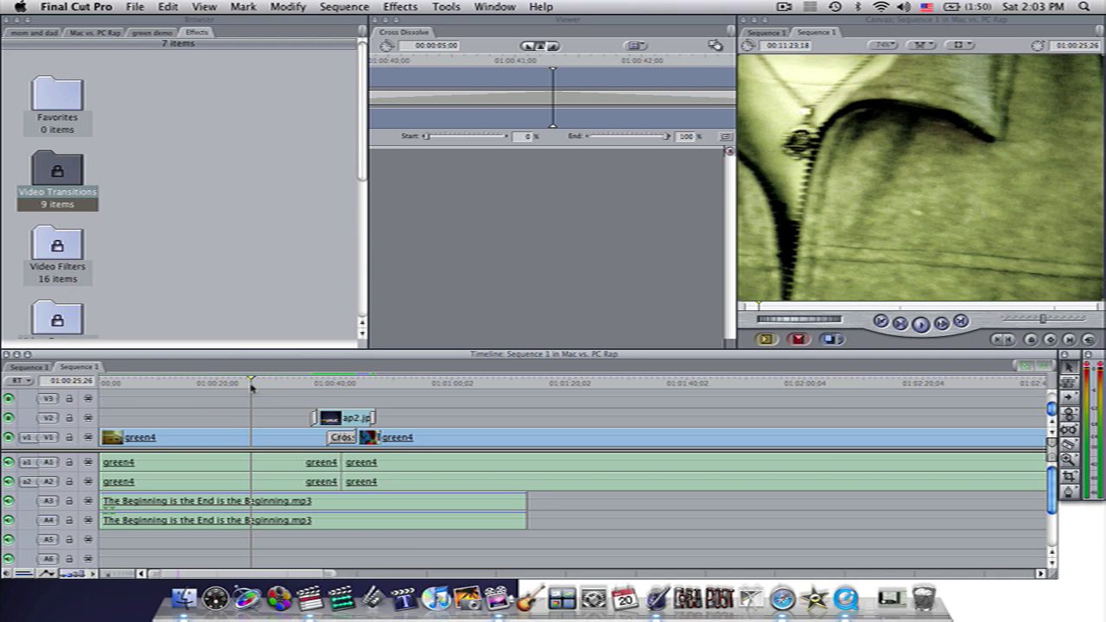
pyautogui.press('space')
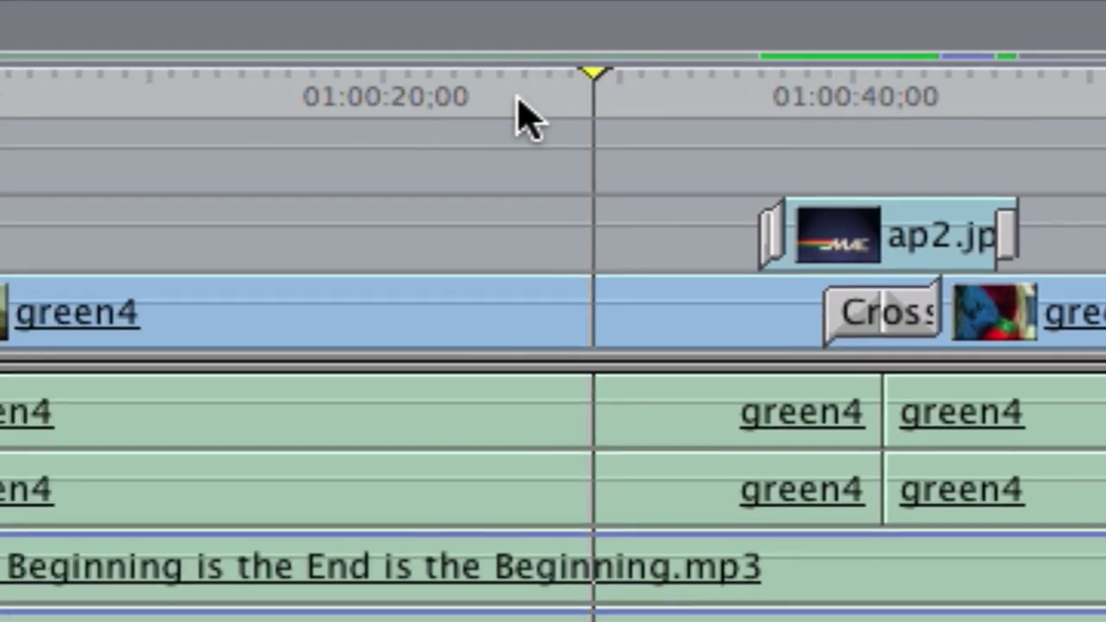
pyautogui.press('Home')
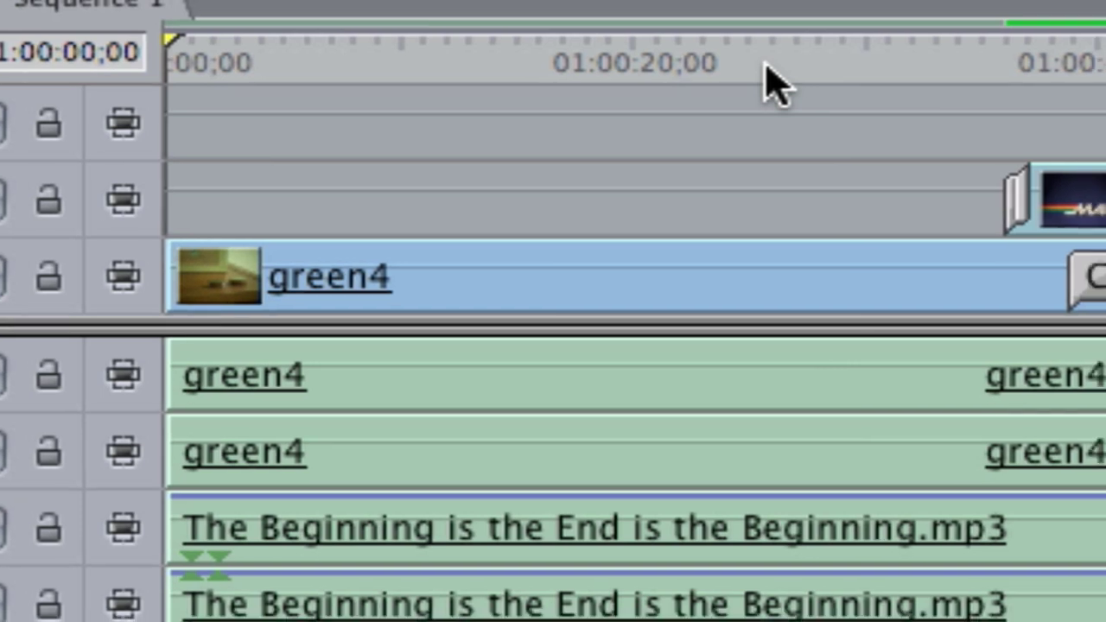
pyautogui.press('Down')
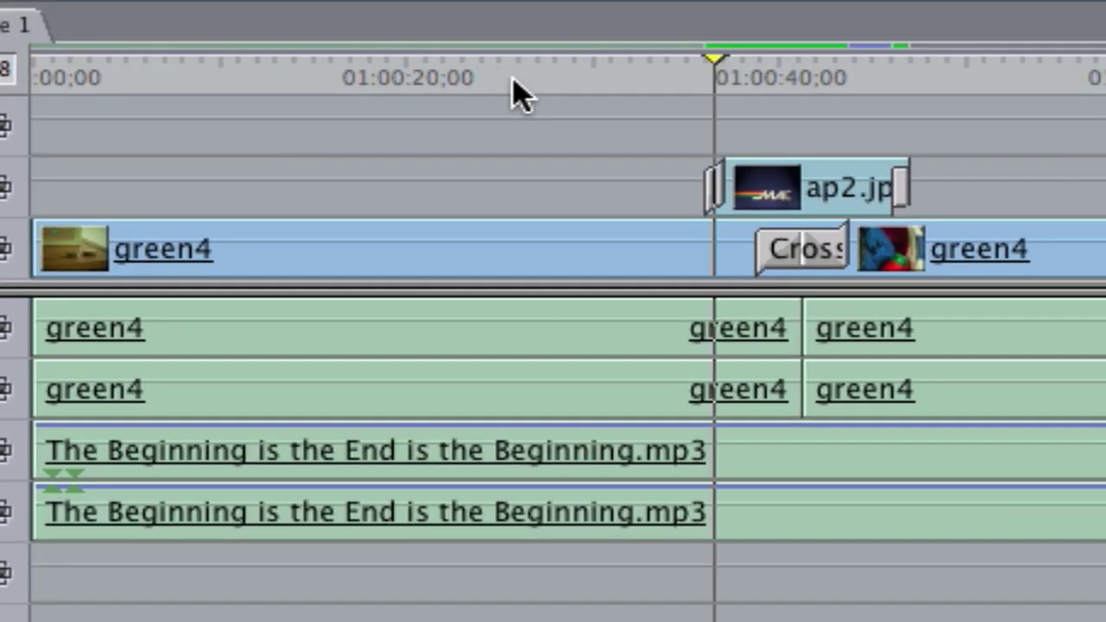
pyautogui.press('Down')
pyautogui.press('Down')
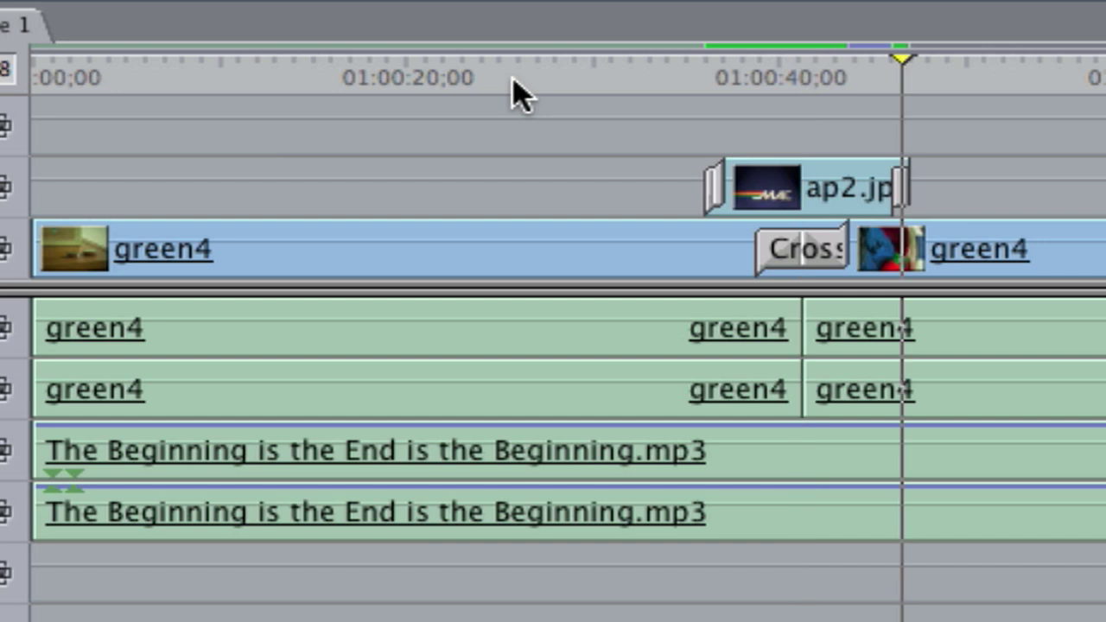
pyautogui.press('Up')
pyautogui.press('Up')
pyautogui.press('Up')
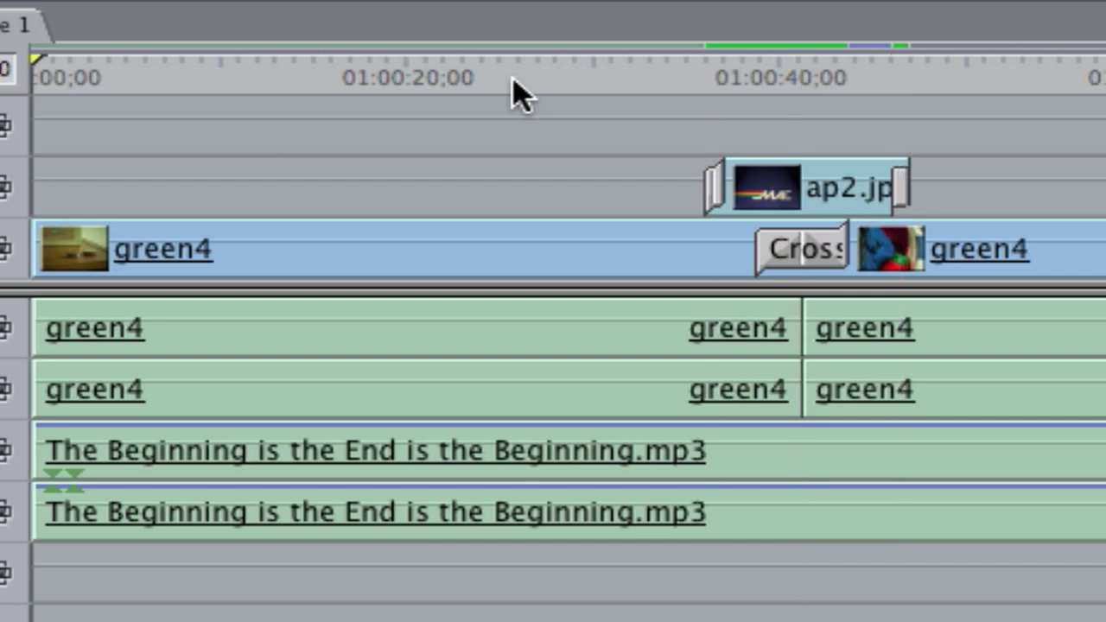
pyautogui.press('Down')
pyautogui.press('Down')
pyautogui.press('Down')
pyautogui.press('Up')
pyautogui.press('Up')
pyautogui.press('Up')
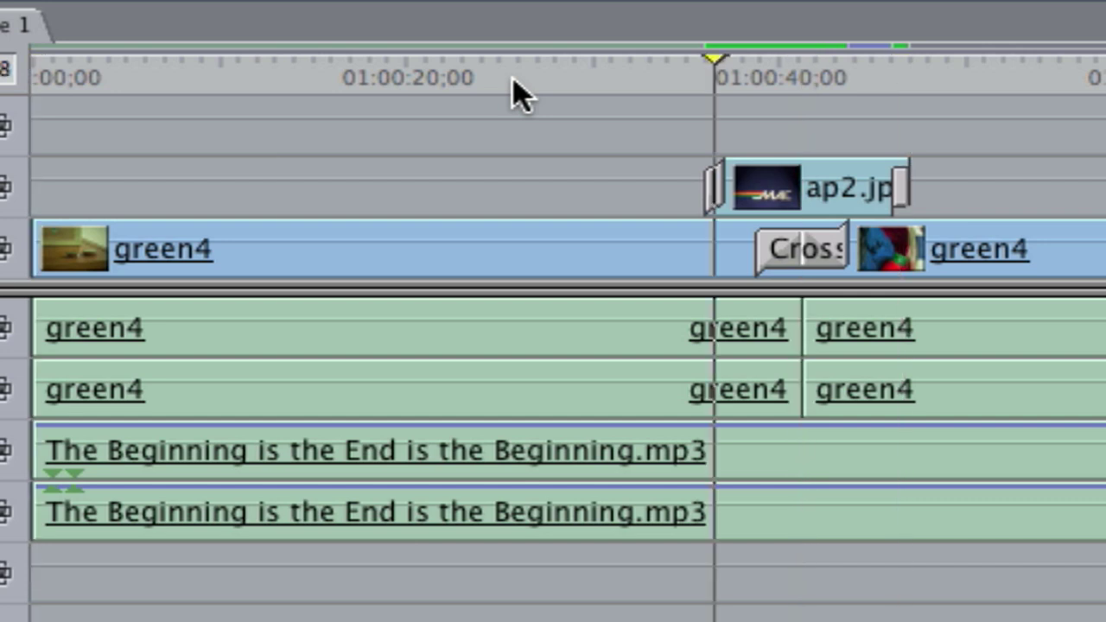
pyautogui.press('Down')
pyautogui.press('Down')
pyautogui.press('Down')
pyautogui.press('Up')
pyautogui.press('Up')
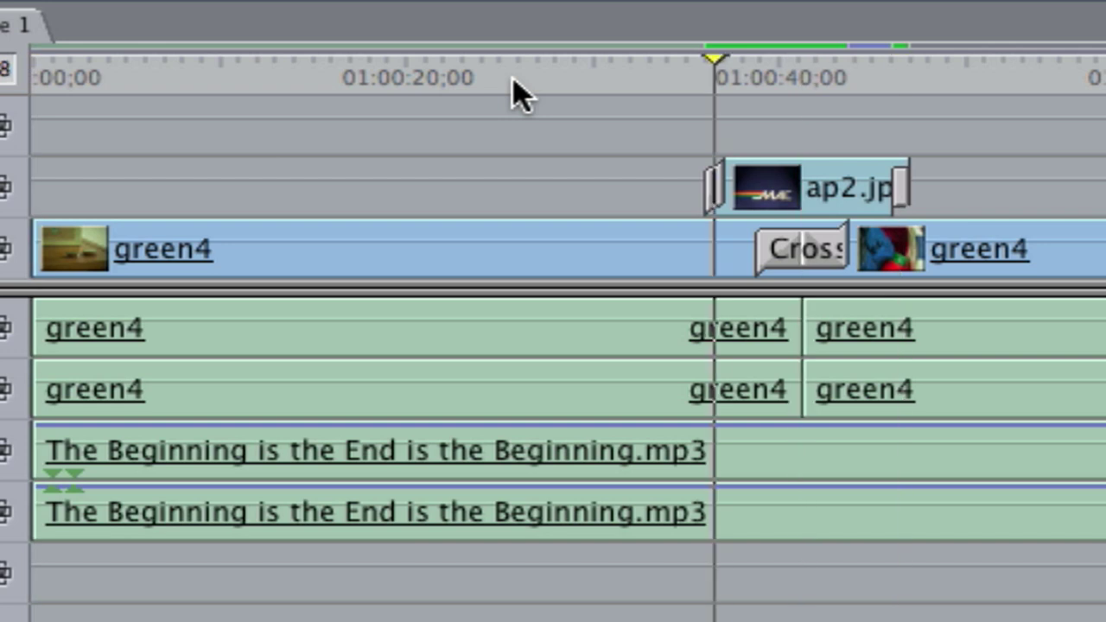